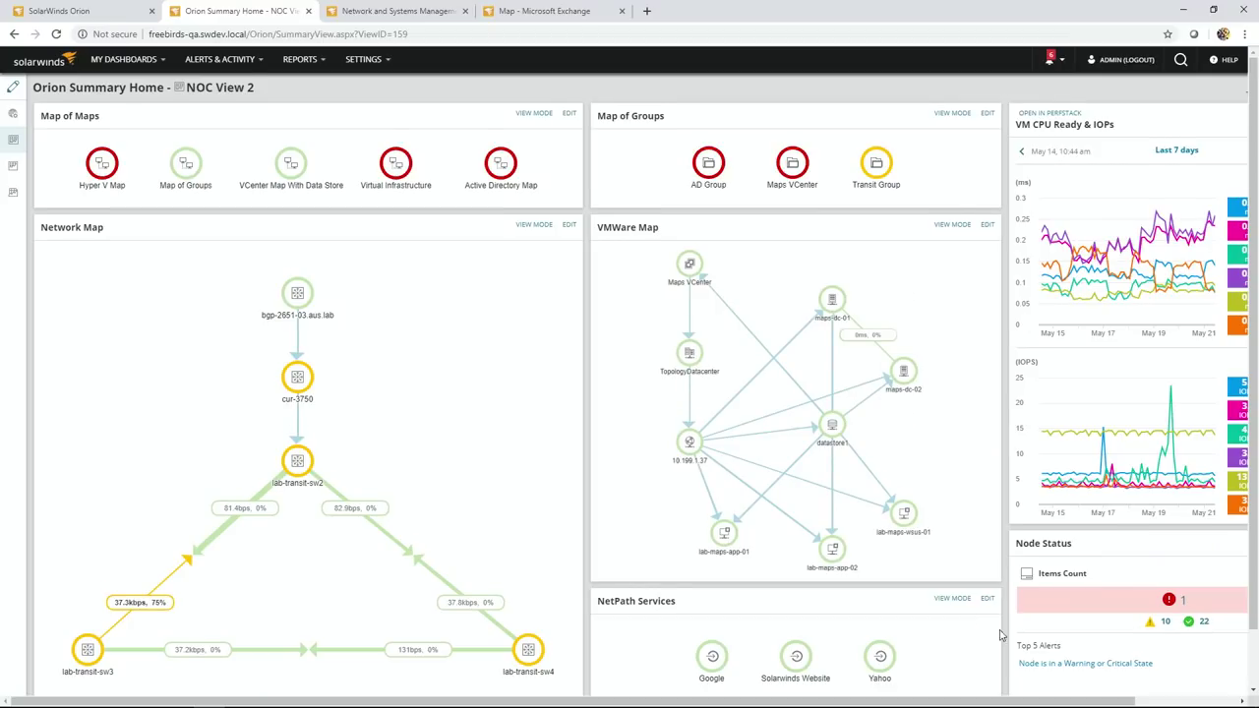
Step: Widen the first column of the NOC View 2 dashboard slightly by moving its boundary with the second column
{"action": "scroll", "coordinate": [1000, 634], "scroll_direction": "down", "scroll_amount": 1}
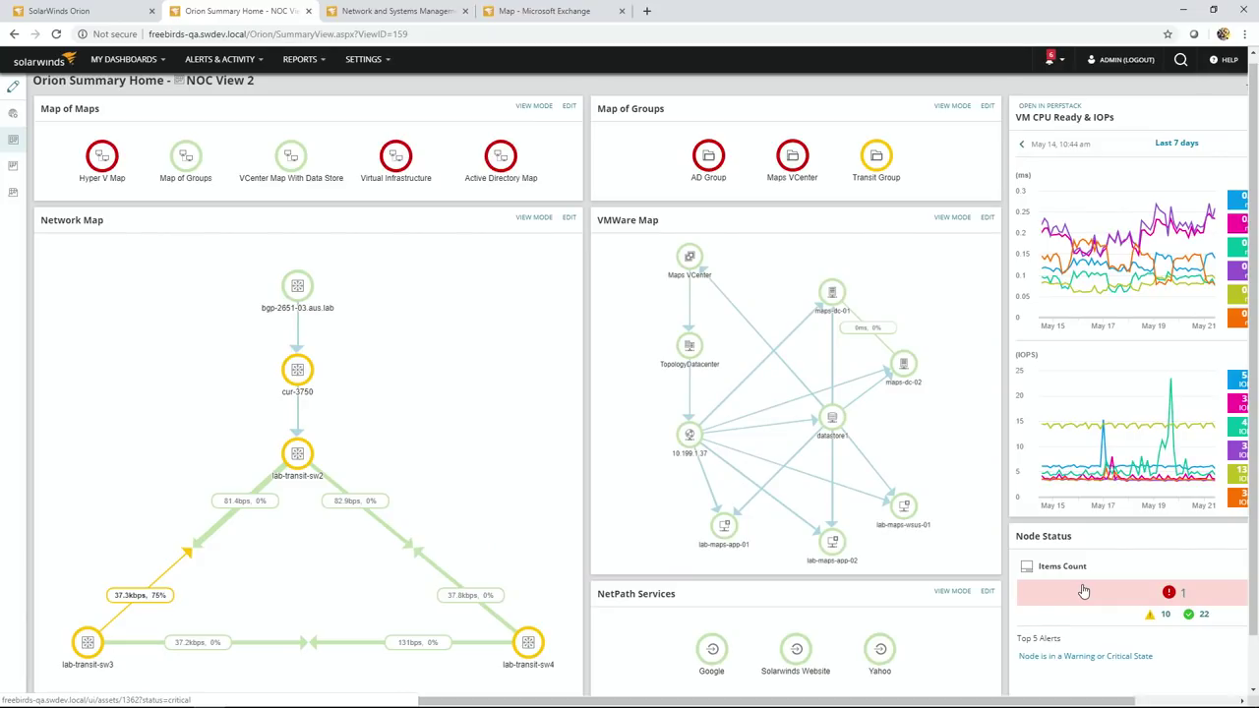
{"action": "mouse_move", "coordinate": [569, 488]}
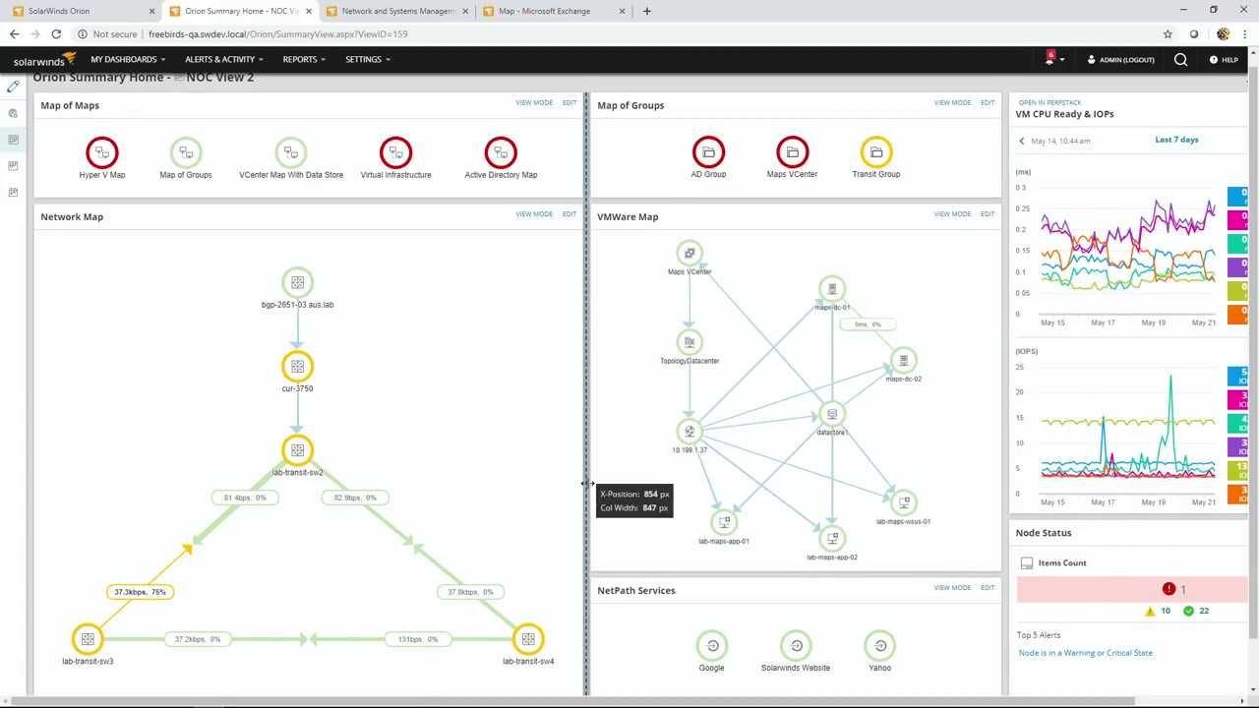
{"action": "mouse_move", "coordinate": [569, 488]}
{"action": "left_mouse_down"}
{"action": "mouse_move", "coordinate": [556, 489]}
{"action": "mouse_move", "coordinate": [611, 492]}
{"action": "left_mouse_up"}
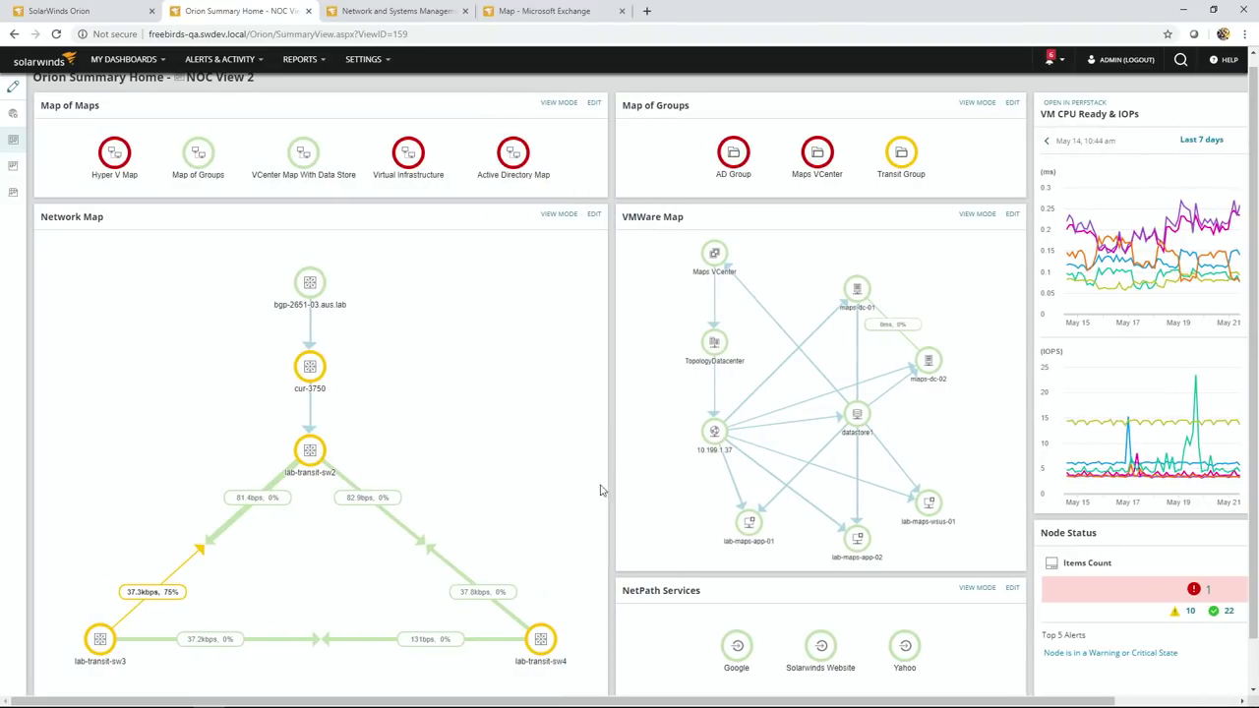
Step: Open the dashboard's Network Map in its own viewer and switch the Demo Map to editing
{"action": "mouse_move", "coordinate": [13, 193]}
{"action": "left_click", "coordinate": [555, 214]}
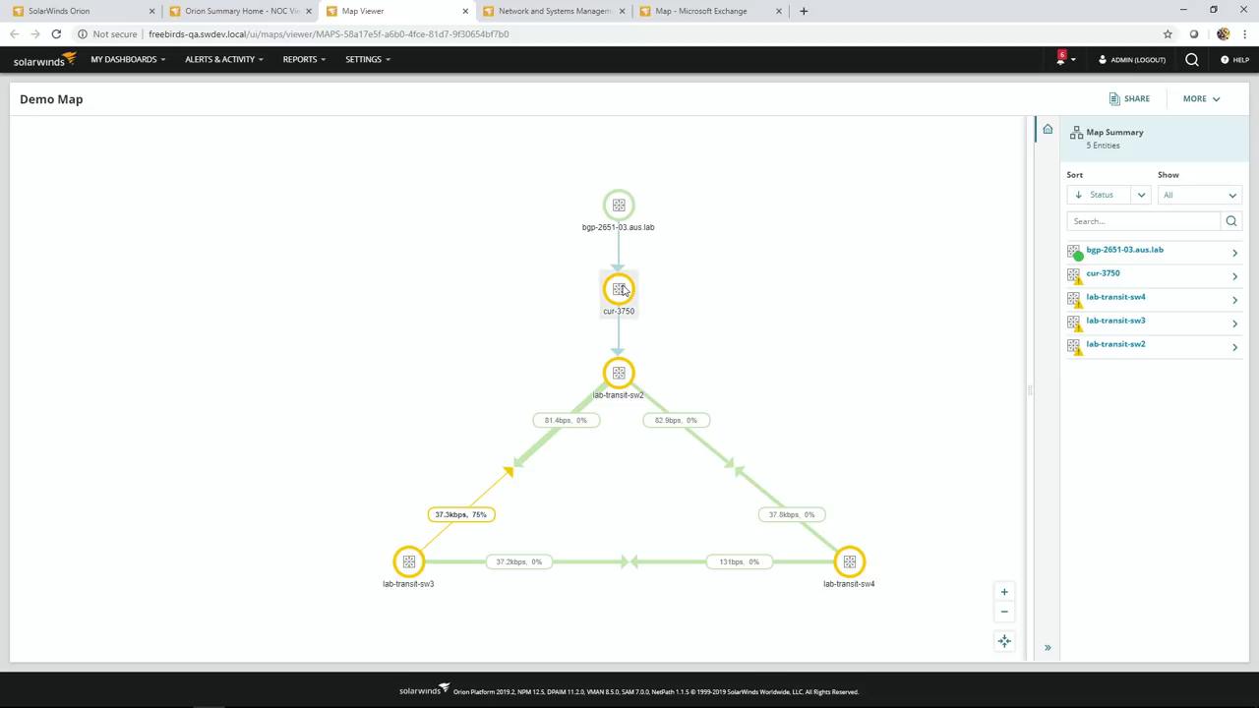
{"action": "left_click", "coordinate": [1220, 104]}
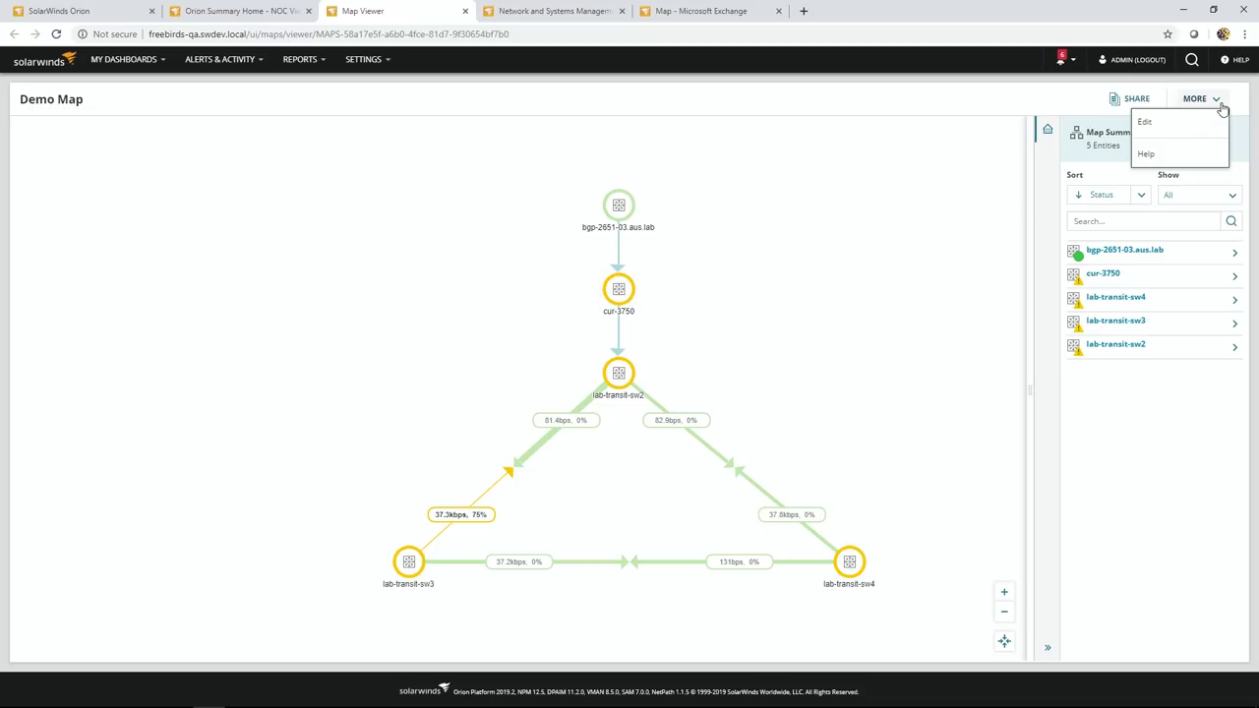
{"action": "left_click", "coordinate": [1199, 122]}
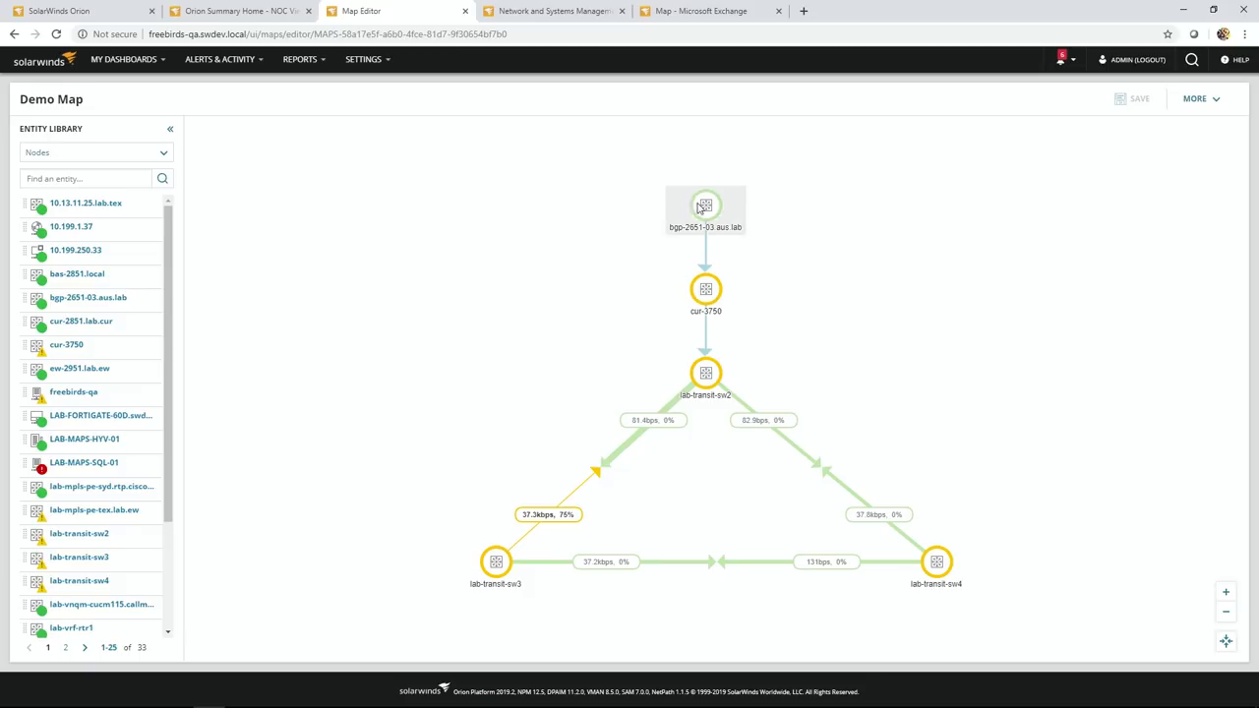
Step: Move the bgp-2651-03.aus.lab node slightly up and add the cur-2851.lab.cur node to its lower right
{"action": "mouse_move", "coordinate": [694, 207]}
{"action": "left_mouse_down"}
{"action": "mouse_move", "coordinate": [719, 176]}
{"action": "mouse_move", "coordinate": [707, 189]}
{"action": "left_mouse_up"}
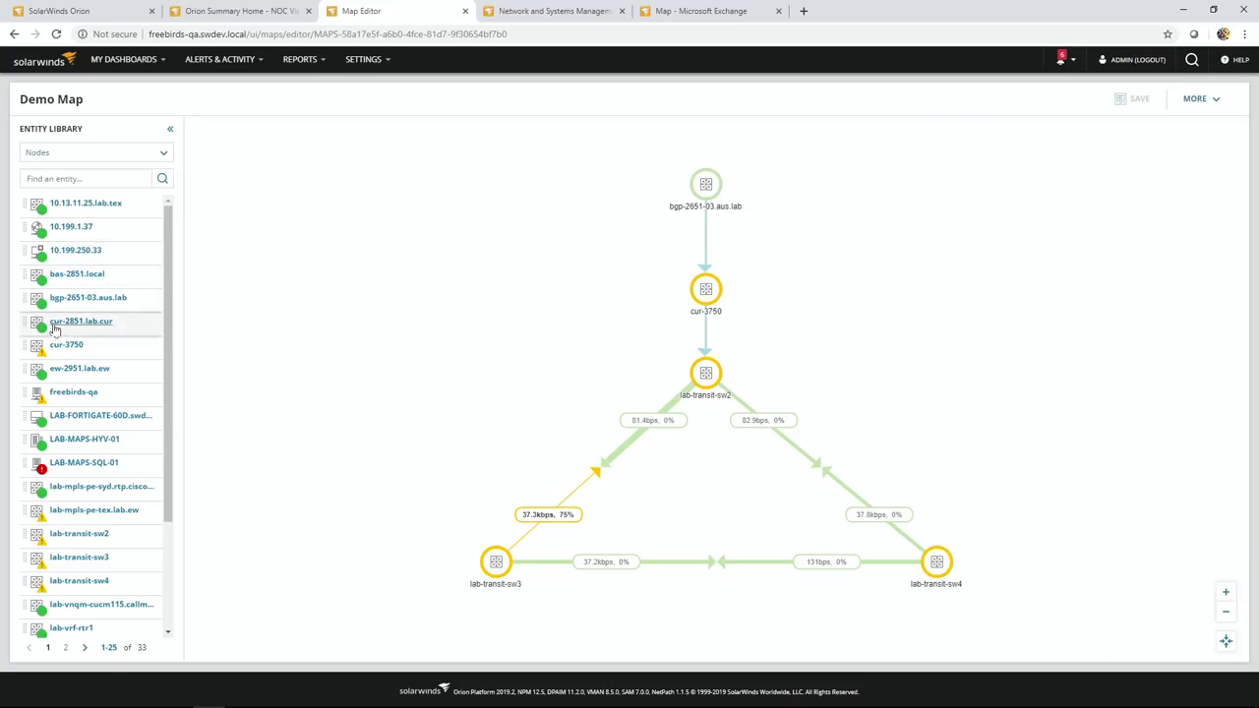
{"action": "left_click_drag", "start_coordinate": [76, 330], "coordinate": [929, 297]}
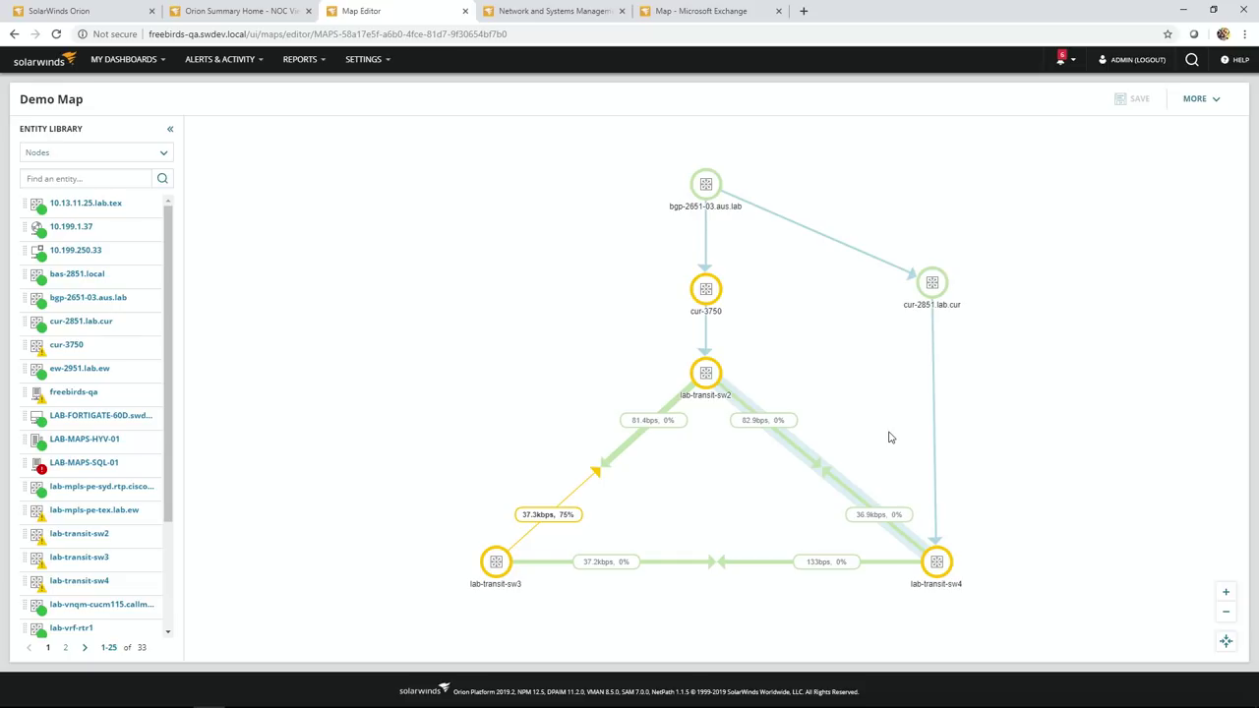
Step: Arrange cur-2851.lab.cur level with and right of bgp-2651-03.aus.lab, align cur-3750 below bgp-2651-03.aus.lab, and return to the NOC View 2 dashboard
{"action": "left_click_drag", "start_coordinate": [711, 312], "coordinate": [670, 332]}
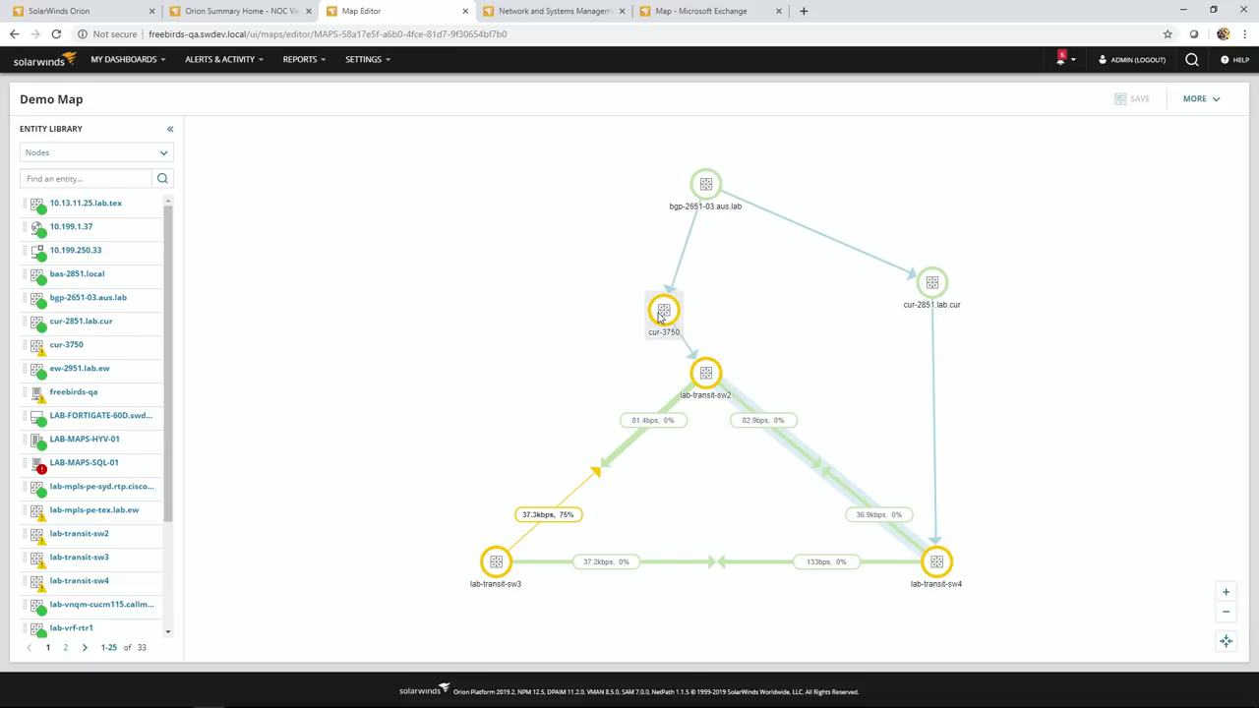
{"action": "left_click_drag", "start_coordinate": [725, 207], "coordinate": [536, 164]}
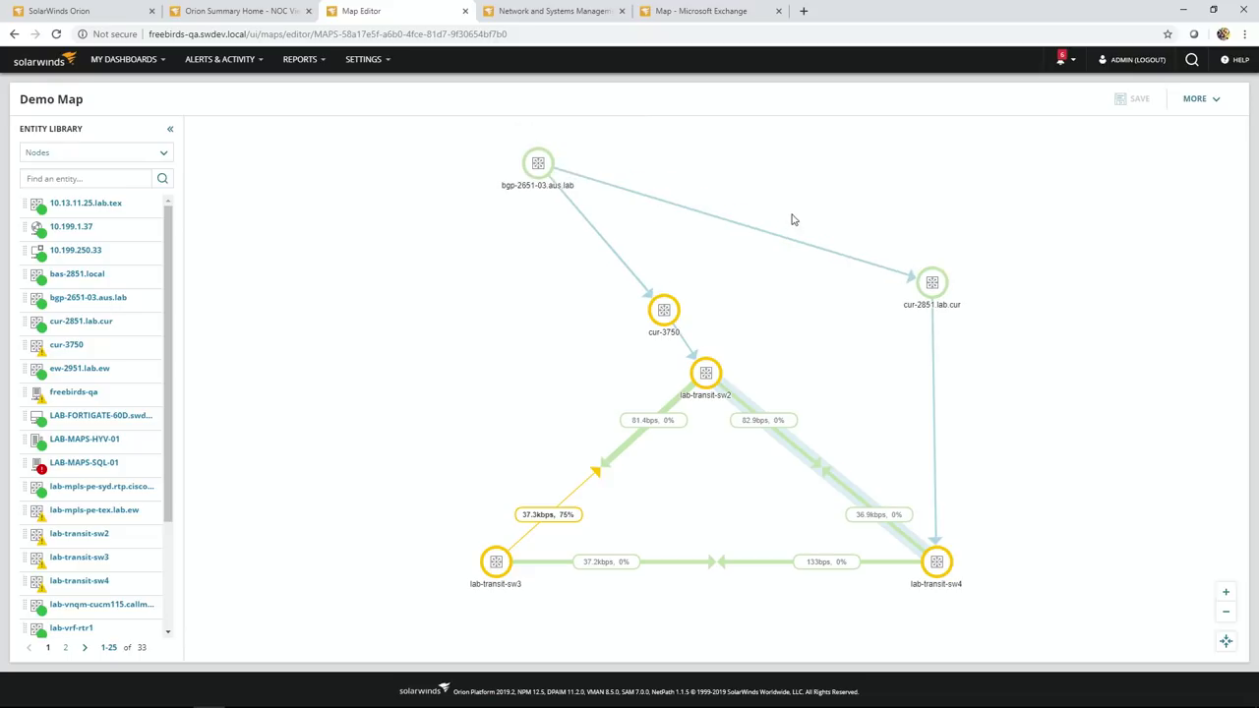
{"action": "left_click_drag", "start_coordinate": [928, 286], "coordinate": [784, 166]}
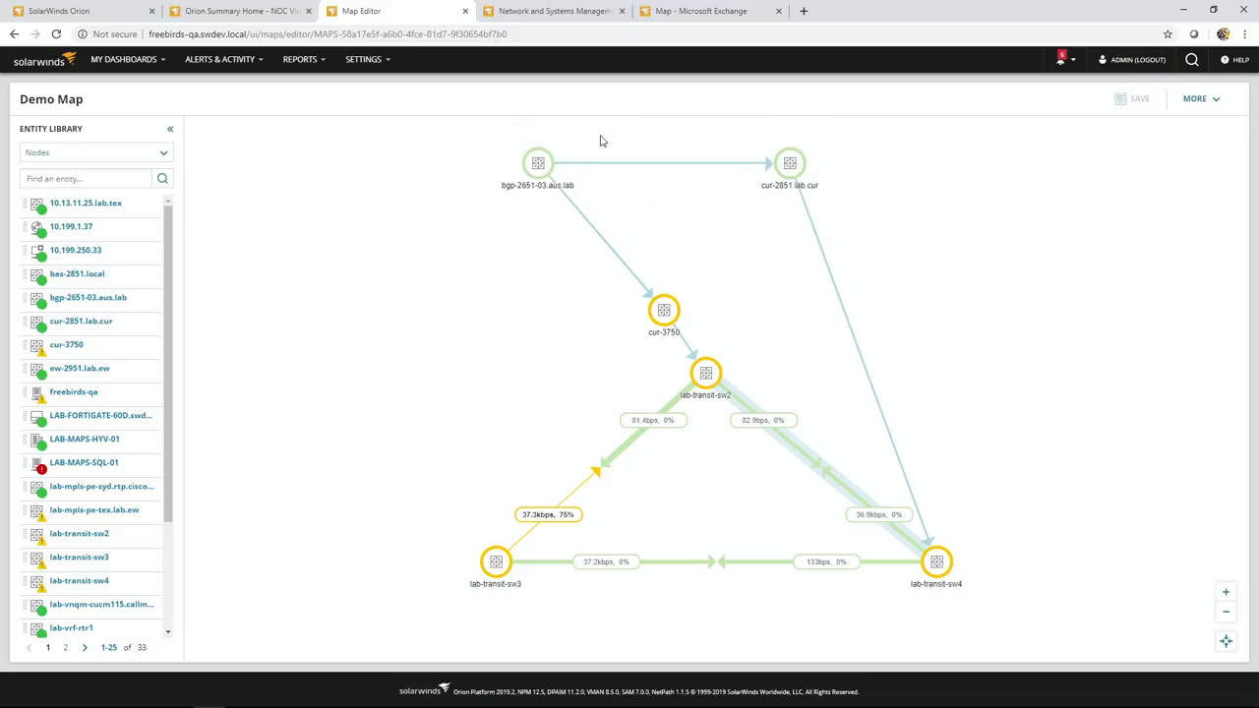
{"action": "left_click_drag", "start_coordinate": [551, 160], "coordinate": [680, 159]}
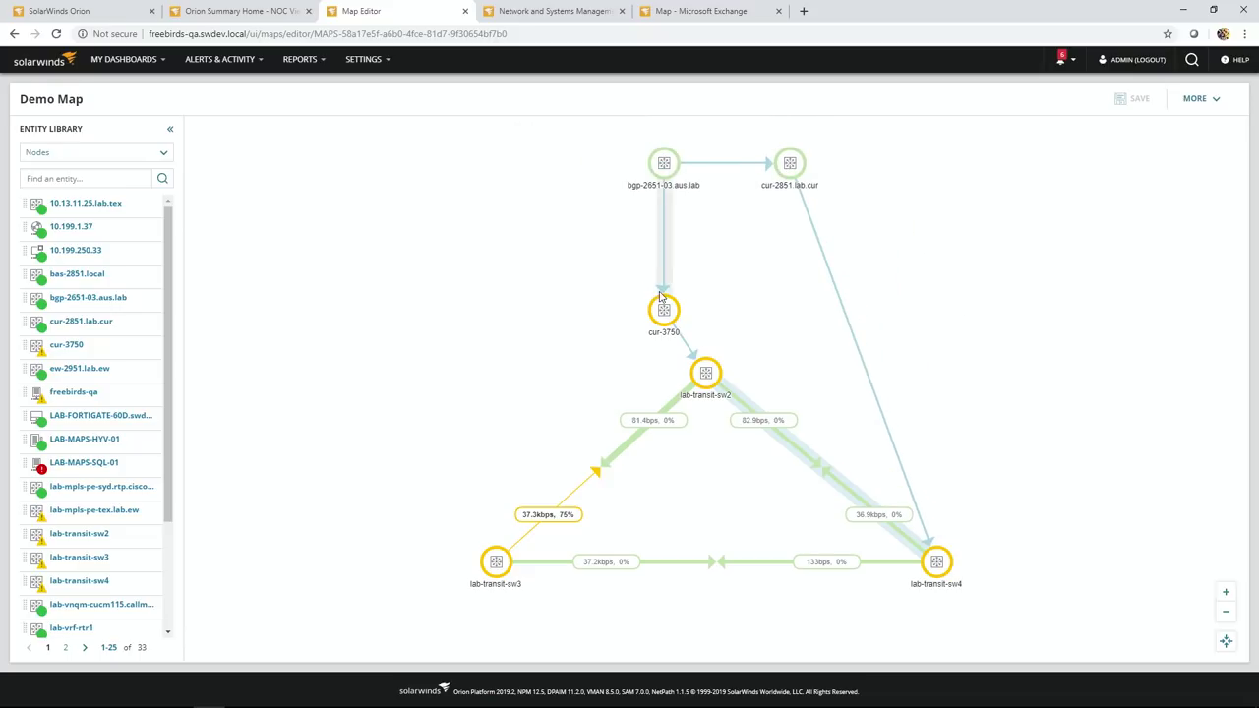
{"action": "left_click_drag", "start_coordinate": [666, 312], "coordinate": [705, 293]}
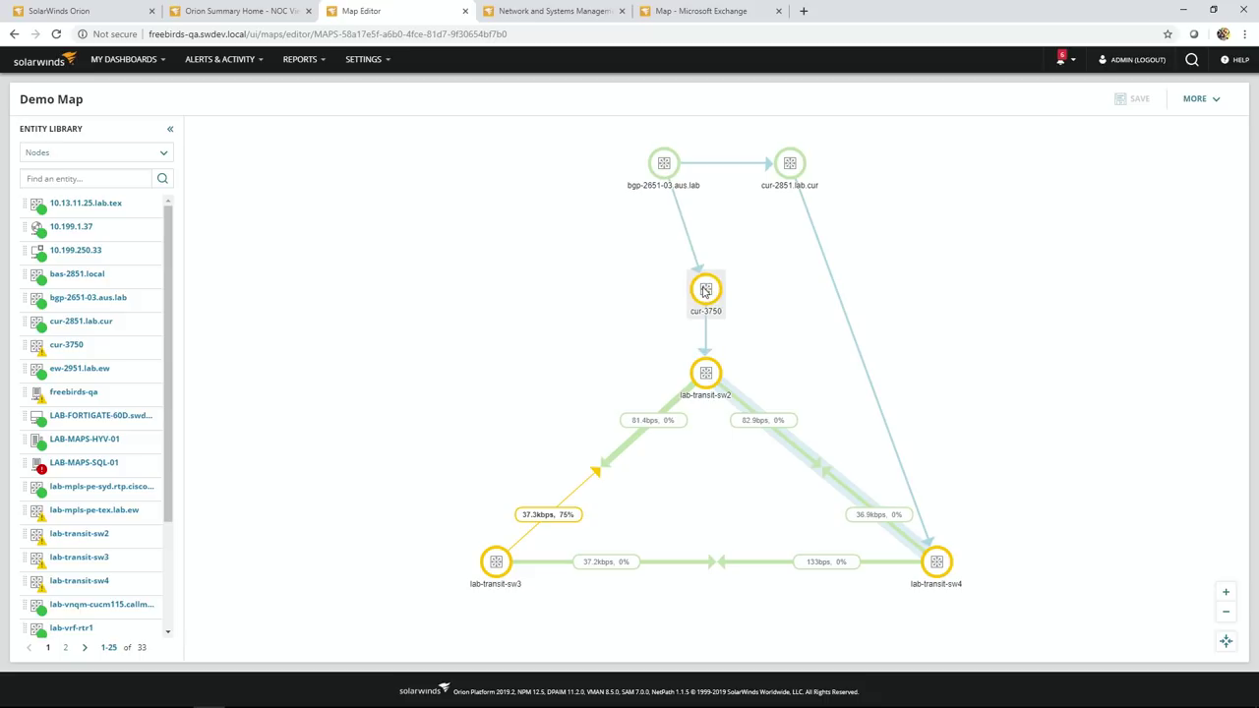
{"action": "left_click_drag", "start_coordinate": [671, 169], "coordinate": [716, 169]}
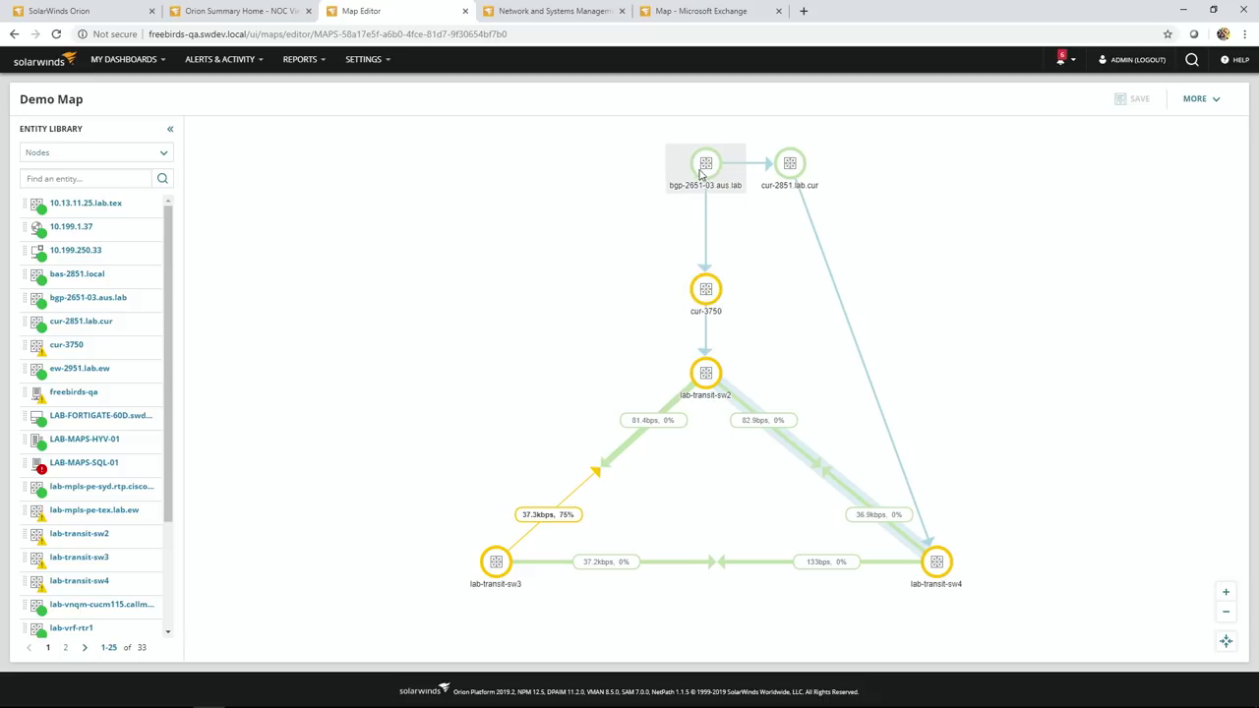
{"action": "left_click_drag", "start_coordinate": [801, 169], "coordinate": [863, 212]}
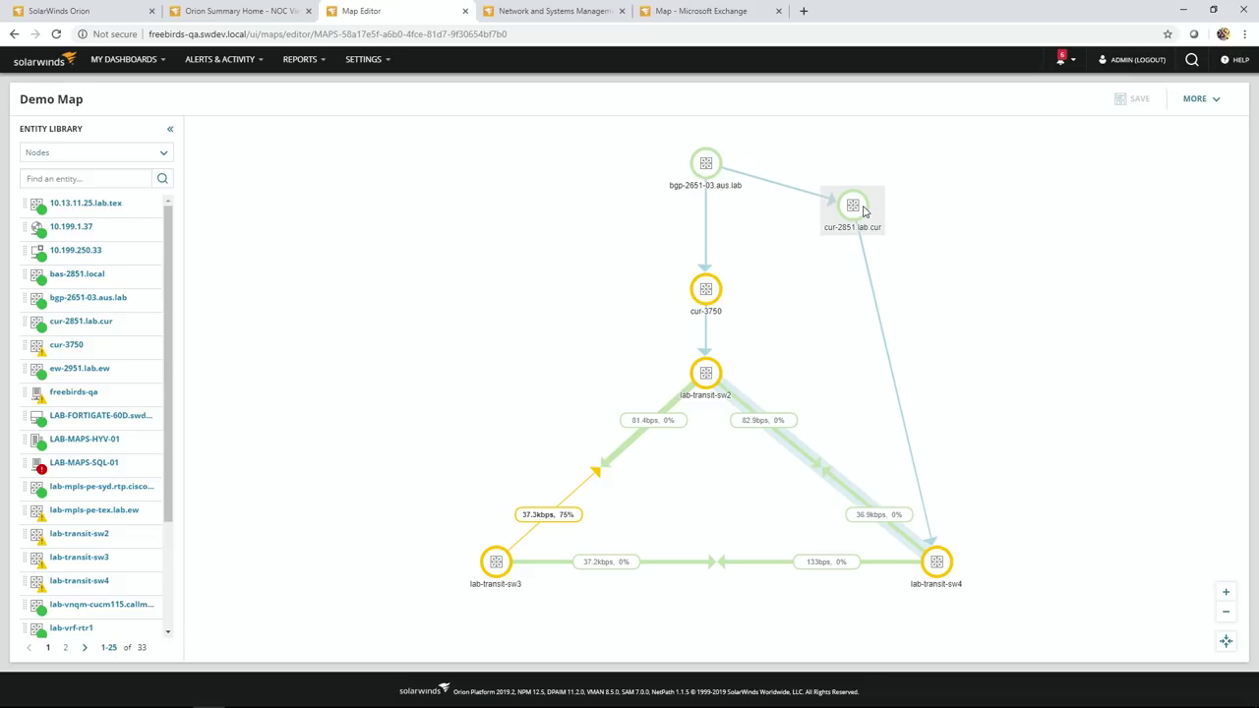
{"action": "left_click_drag", "start_coordinate": [710, 295], "coordinate": [711, 252]}
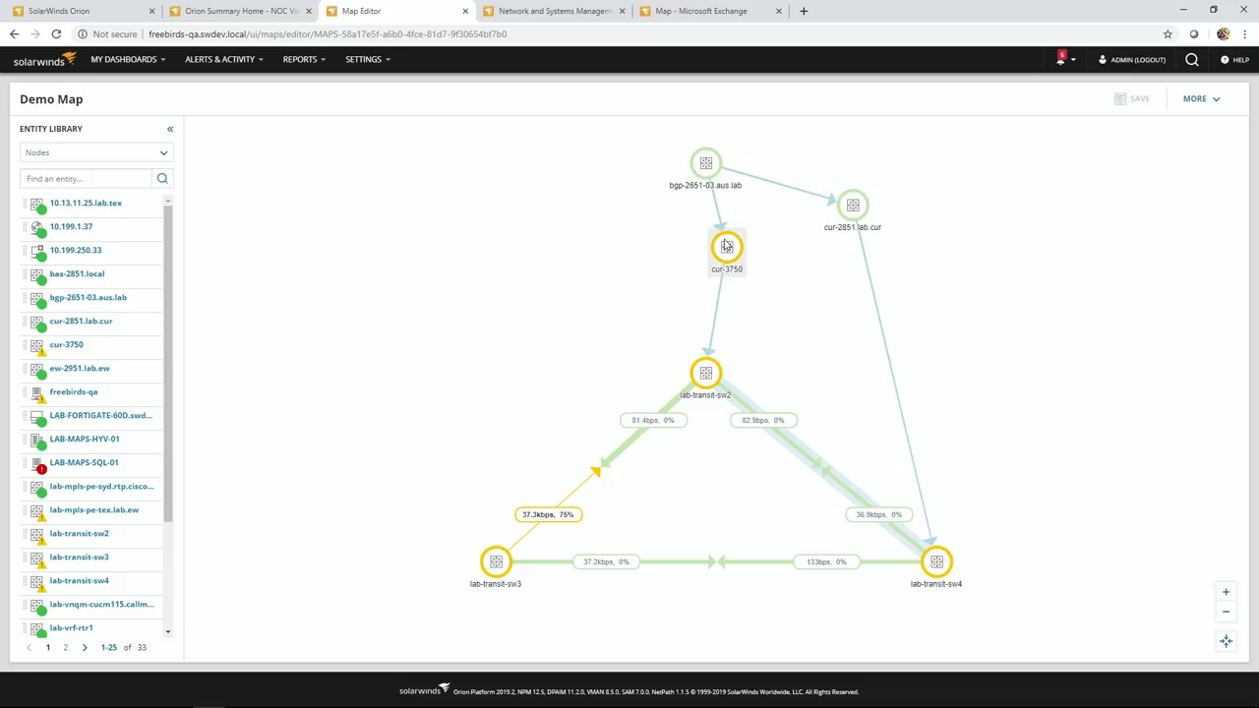
{"action": "left_click_drag", "start_coordinate": [855, 230], "coordinate": [914, 468]}
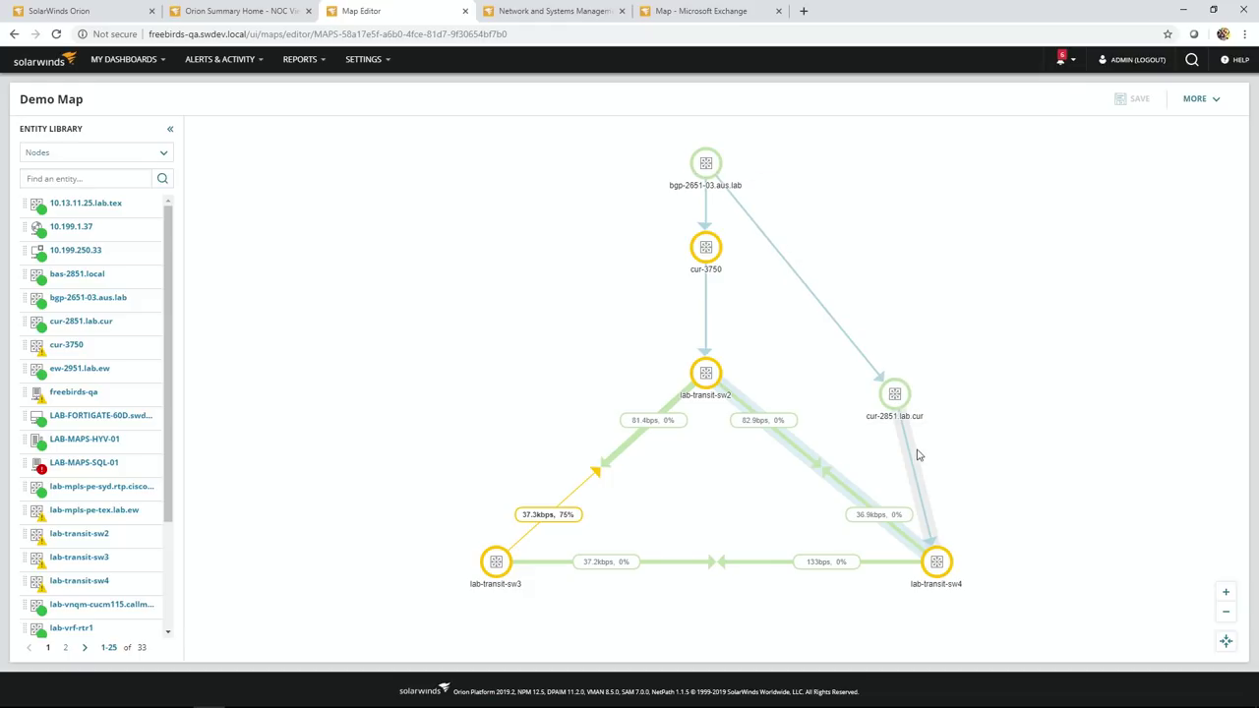
{"action": "left_click_drag", "start_coordinate": [894, 394], "coordinate": [832, 165]}
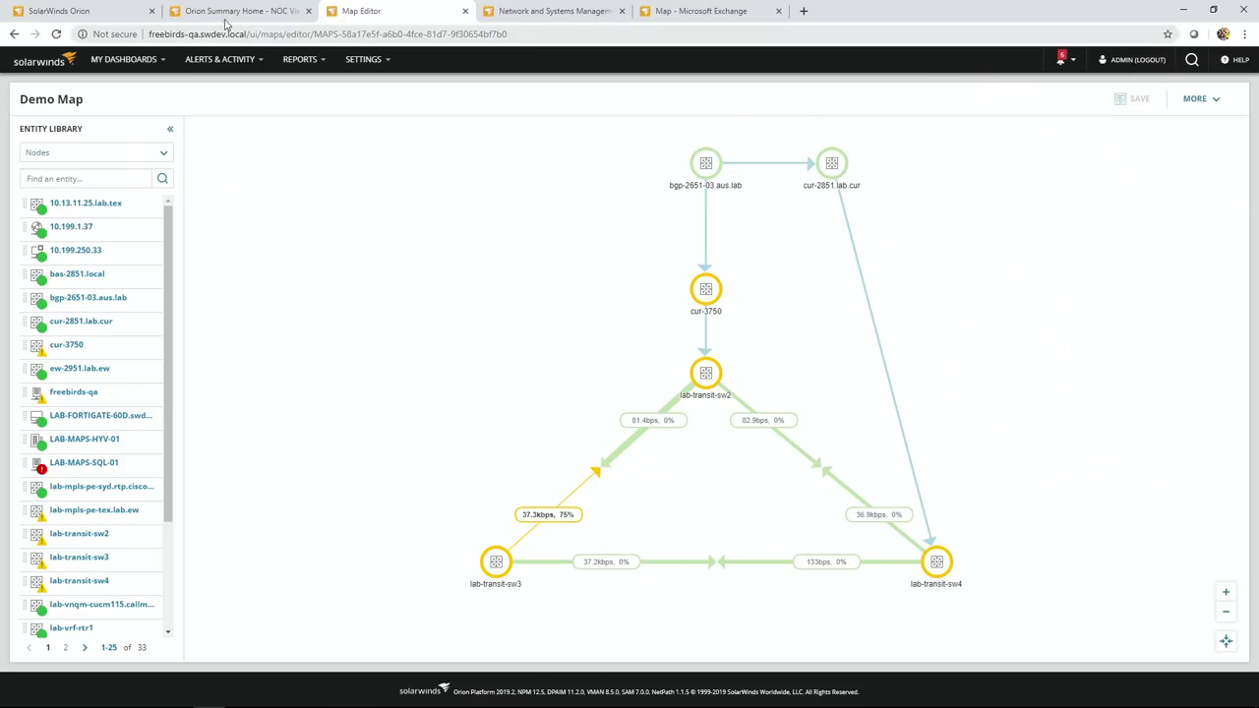
{"action": "left_click", "coordinate": [266, 12]}
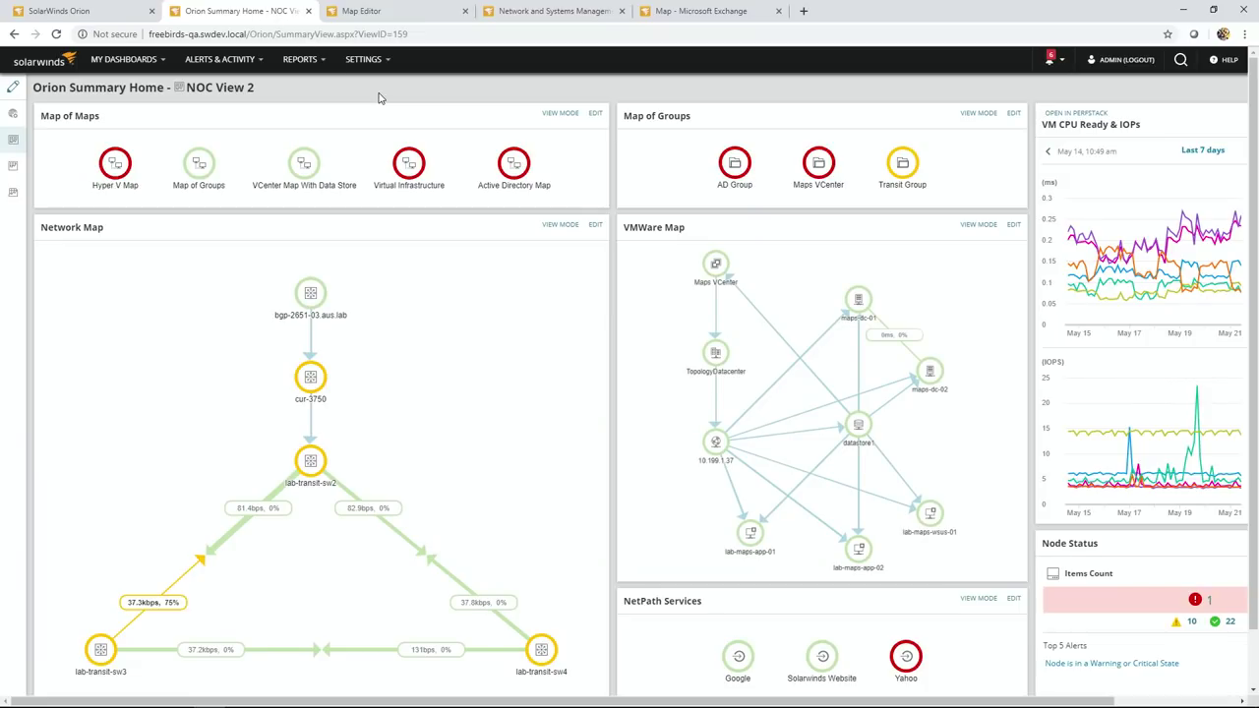
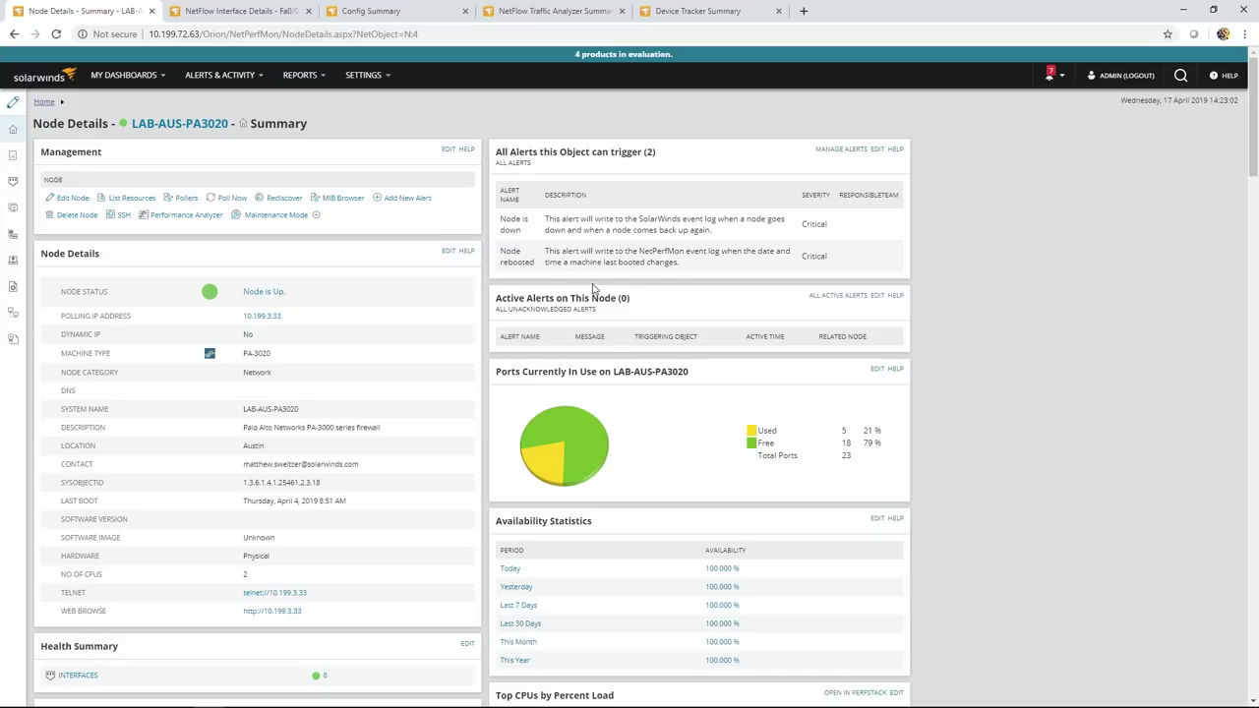
Step: Review the LAB-AUS-PA3020 node summary, including polling details, port details and the top applications traffic chart
{"action": "scroll", "coordinate": [355, 369], "scroll_direction": "down", "scroll_amount": 6}
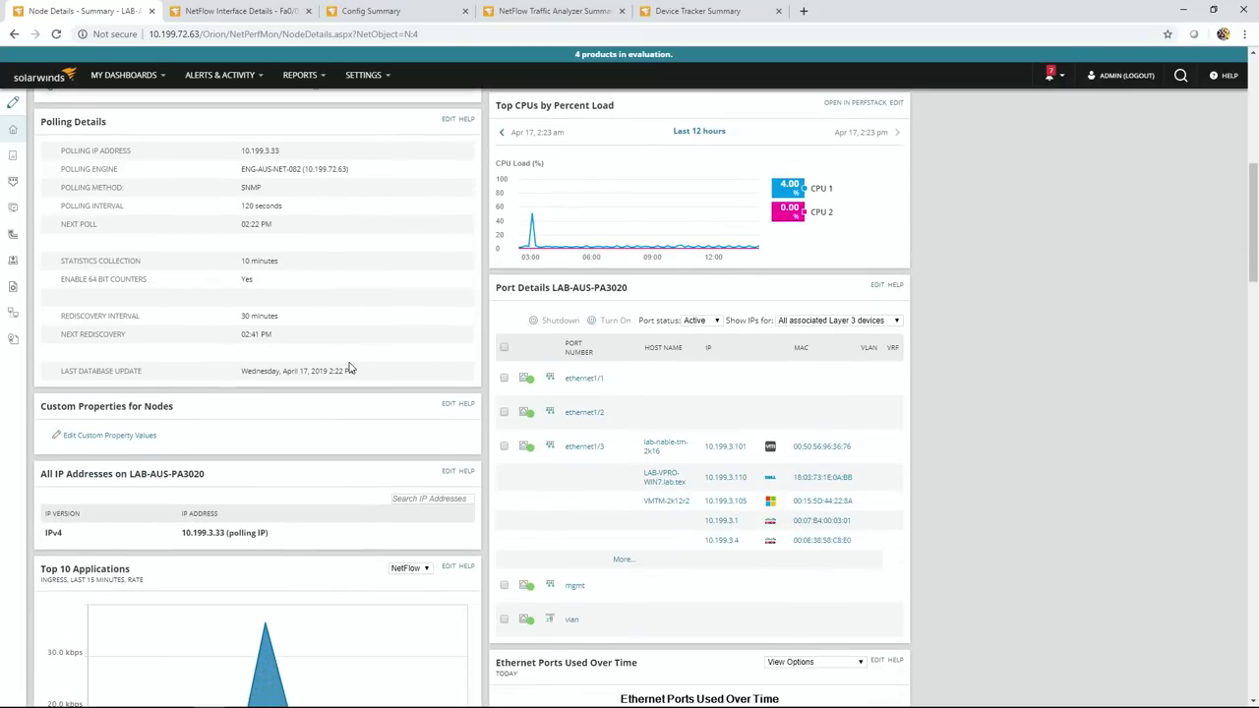
{"action": "scroll", "coordinate": [349, 369], "scroll_direction": "down", "scroll_amount": 4}
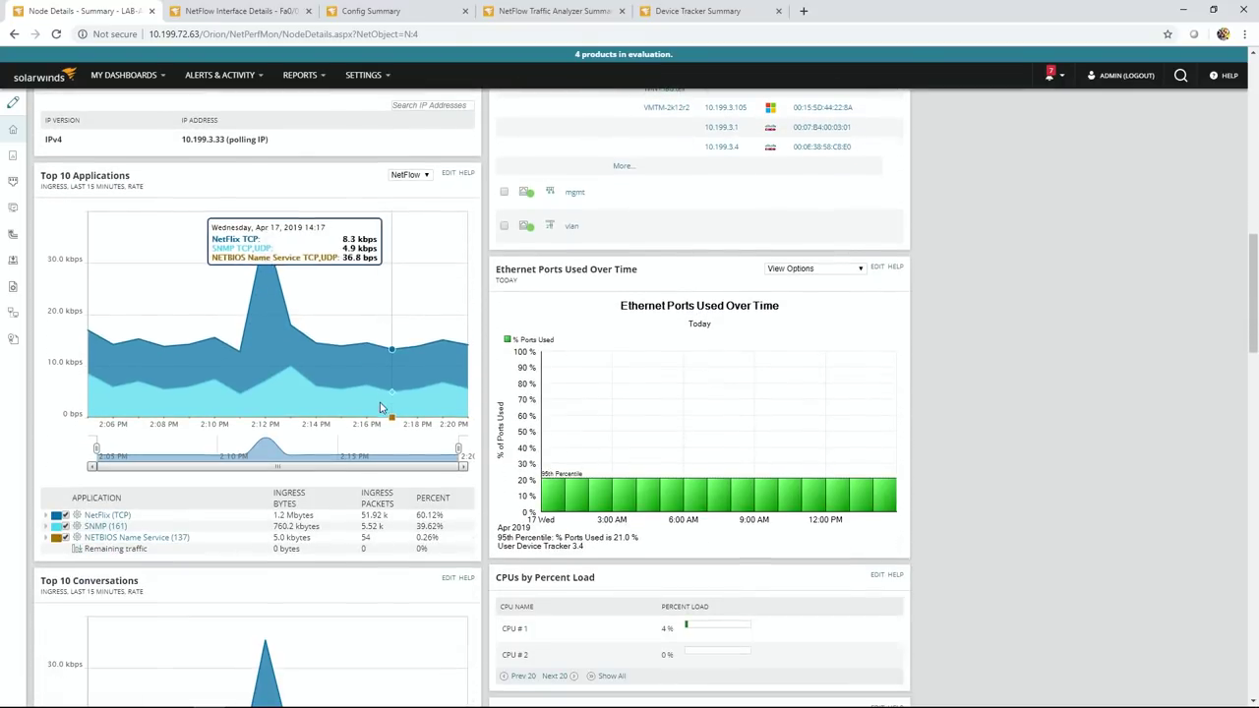
{"action": "scroll", "coordinate": [380, 407], "scroll_direction": "up", "scroll_amount": 5}
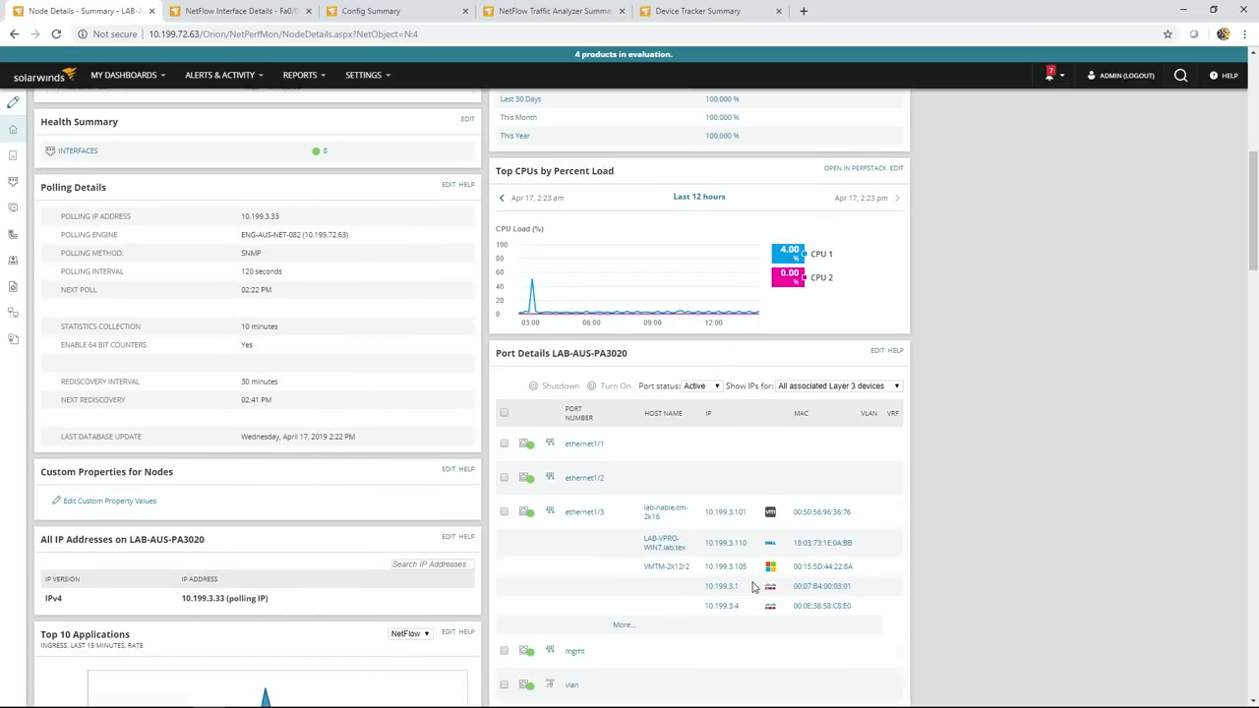
{"action": "scroll", "coordinate": [416, 511], "scroll_direction": "up", "scroll_amount": 4}
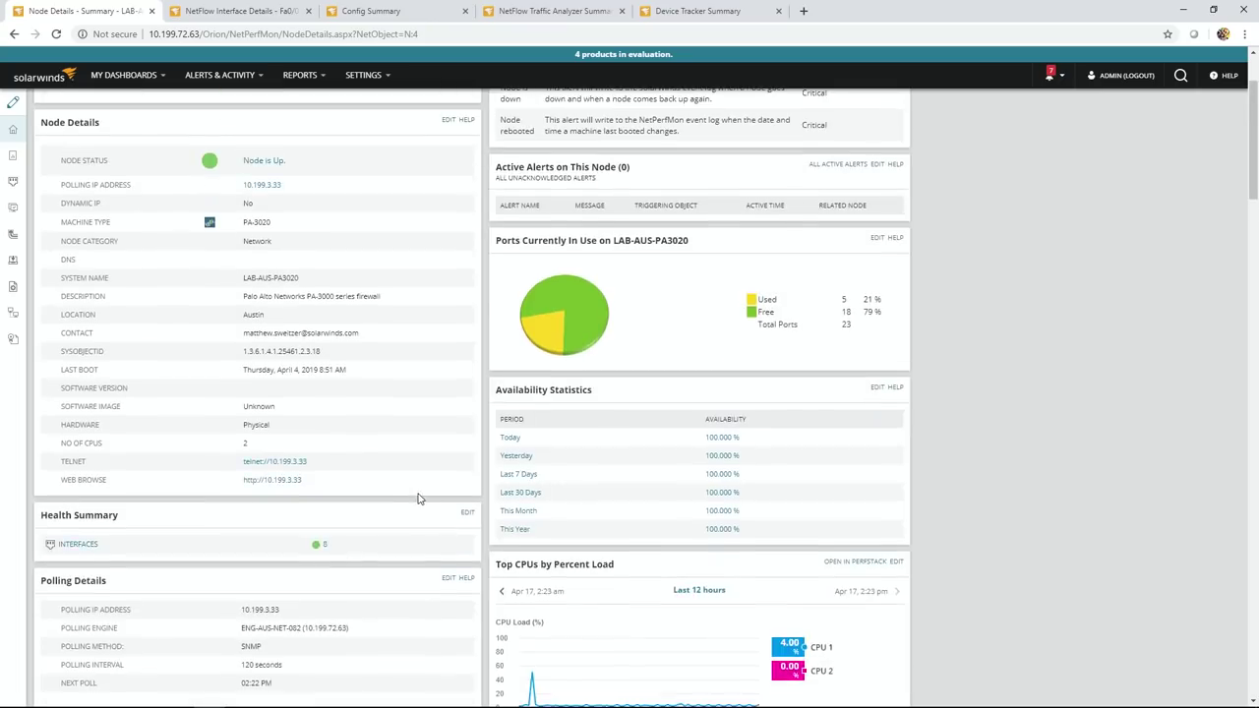
{"action": "scroll", "coordinate": [290, 454], "scroll_direction": "up", "scroll_amount": 2}
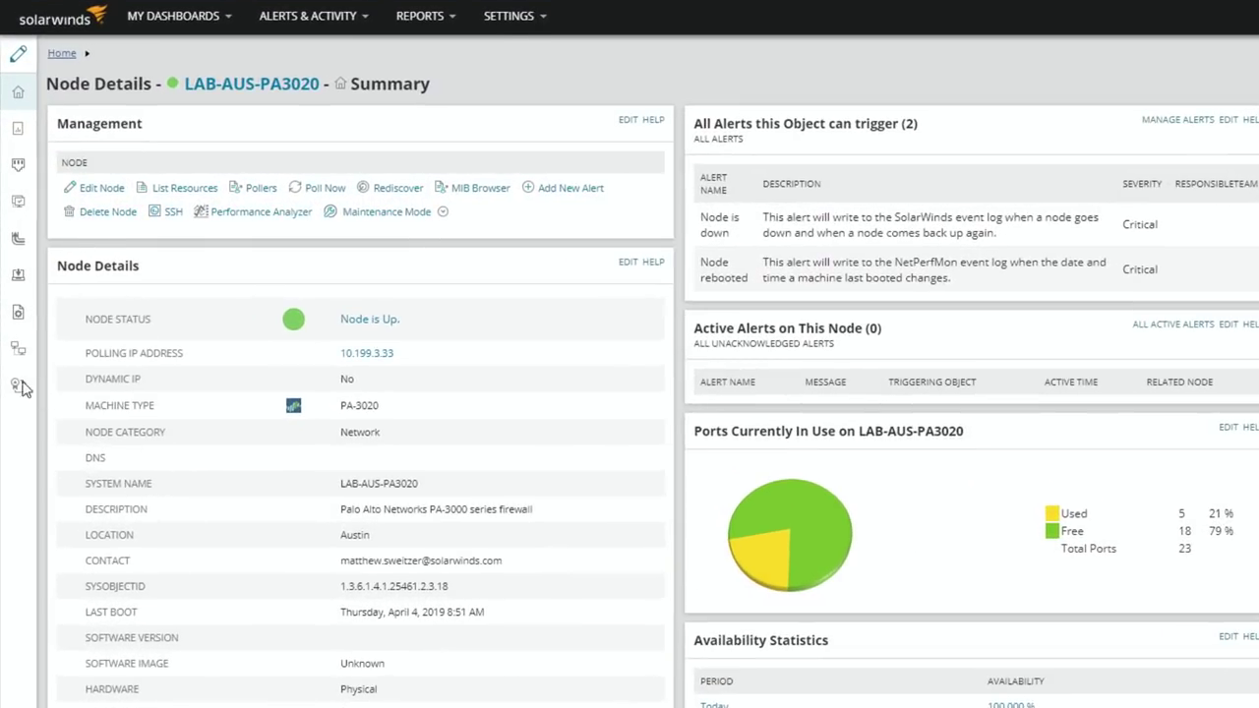
Step: Open the security policies of LAB-AUS-PA3020 and expand the Action and Source Zone filters
{"action": "mouse_move", "coordinate": [4, 306]}
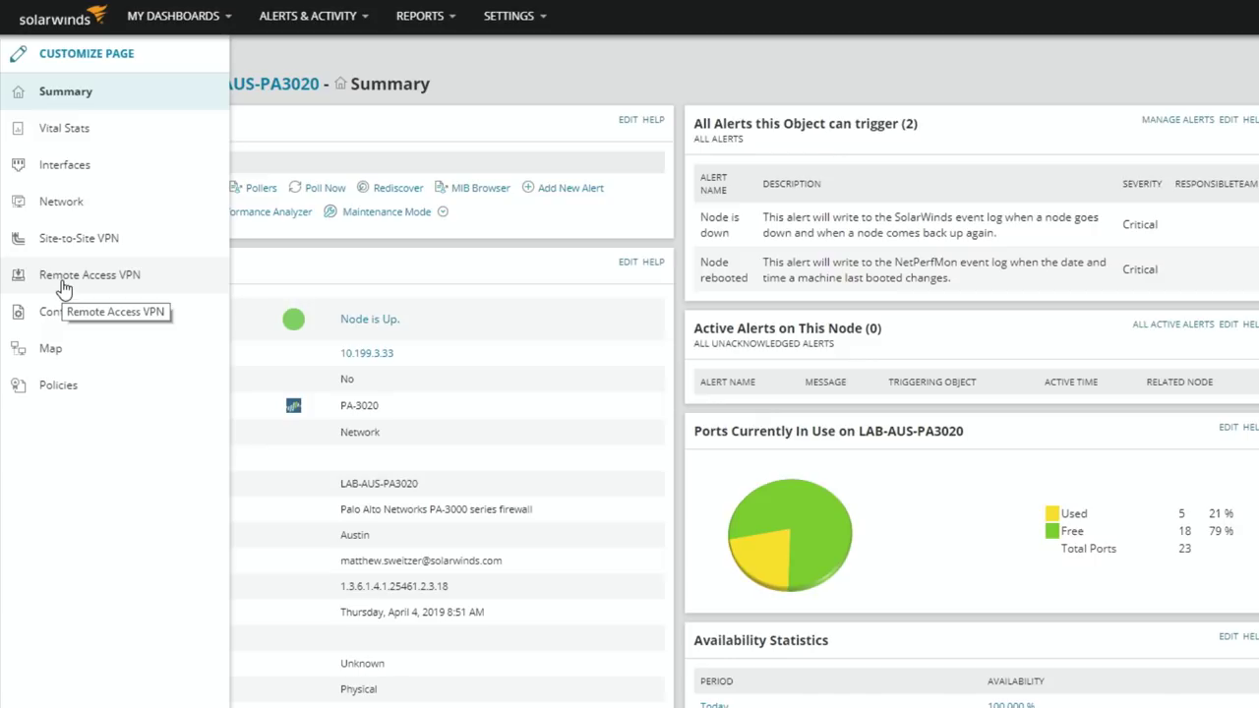
{"action": "left_click", "coordinate": [59, 388]}
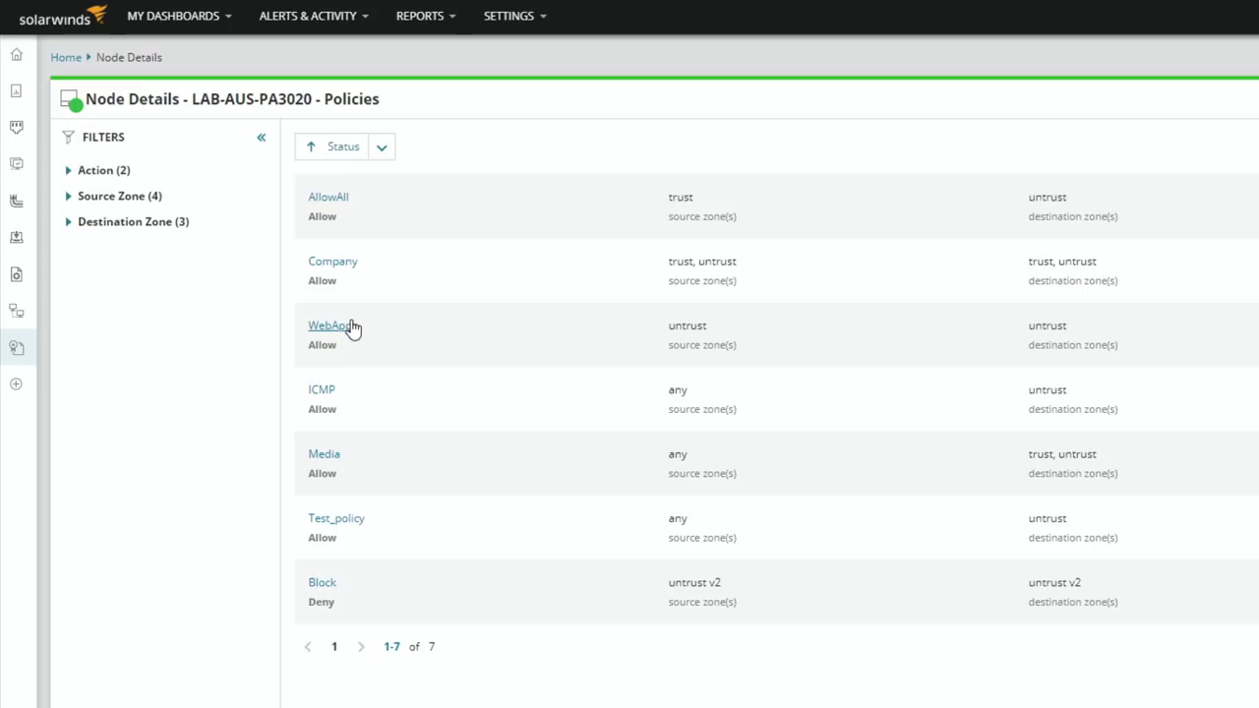
{"action": "left_click", "coordinate": [69, 170]}
{"action": "left_click", "coordinate": [69, 258]}
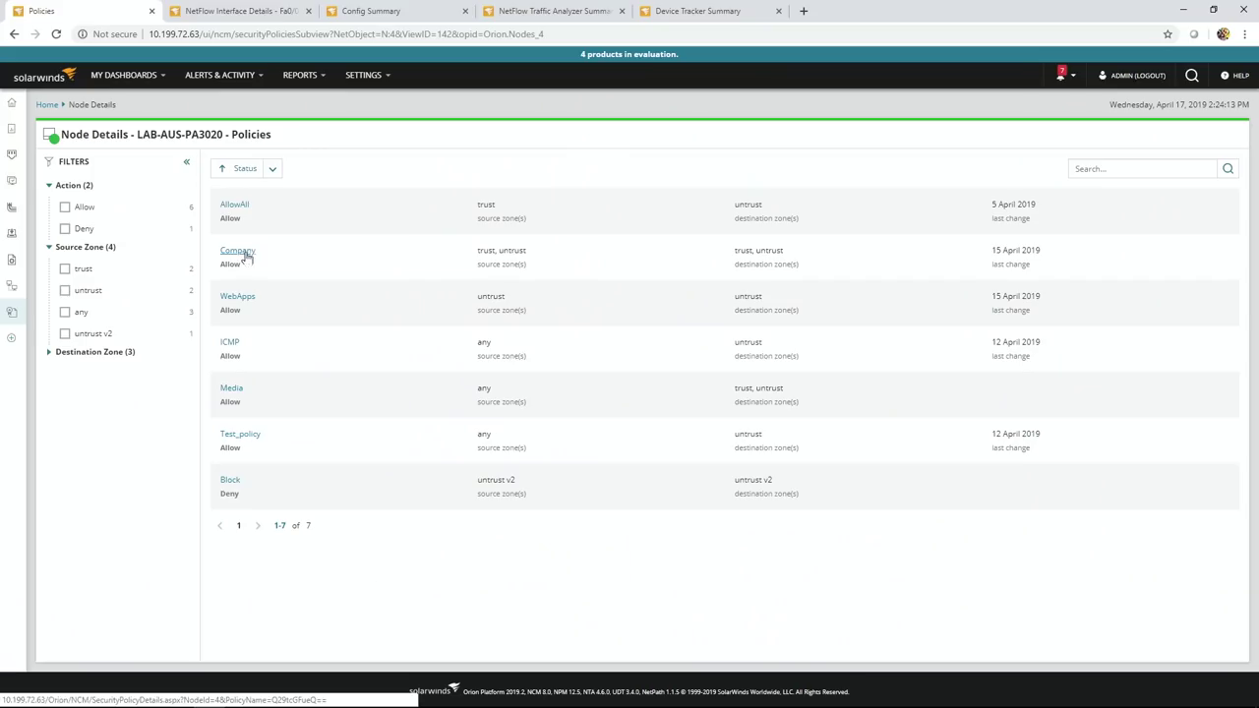
Step: Open the Company policy's details and read through its XML policy definition
{"action": "left_click", "coordinate": [237, 250]}
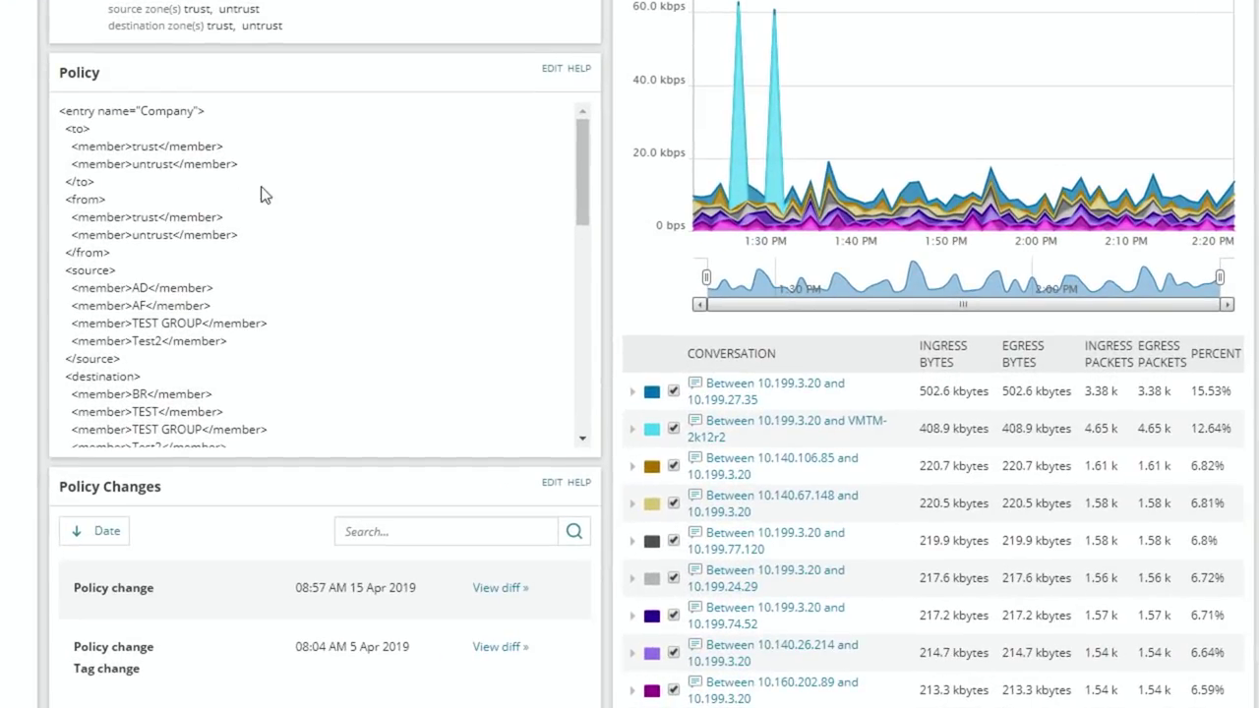
{"action": "left_click_drag", "start_coordinate": [581, 175], "coordinate": [594, 108]}
{"action": "scroll", "coordinate": [334, 413], "scroll_direction": "down", "scroll_amount": 3}
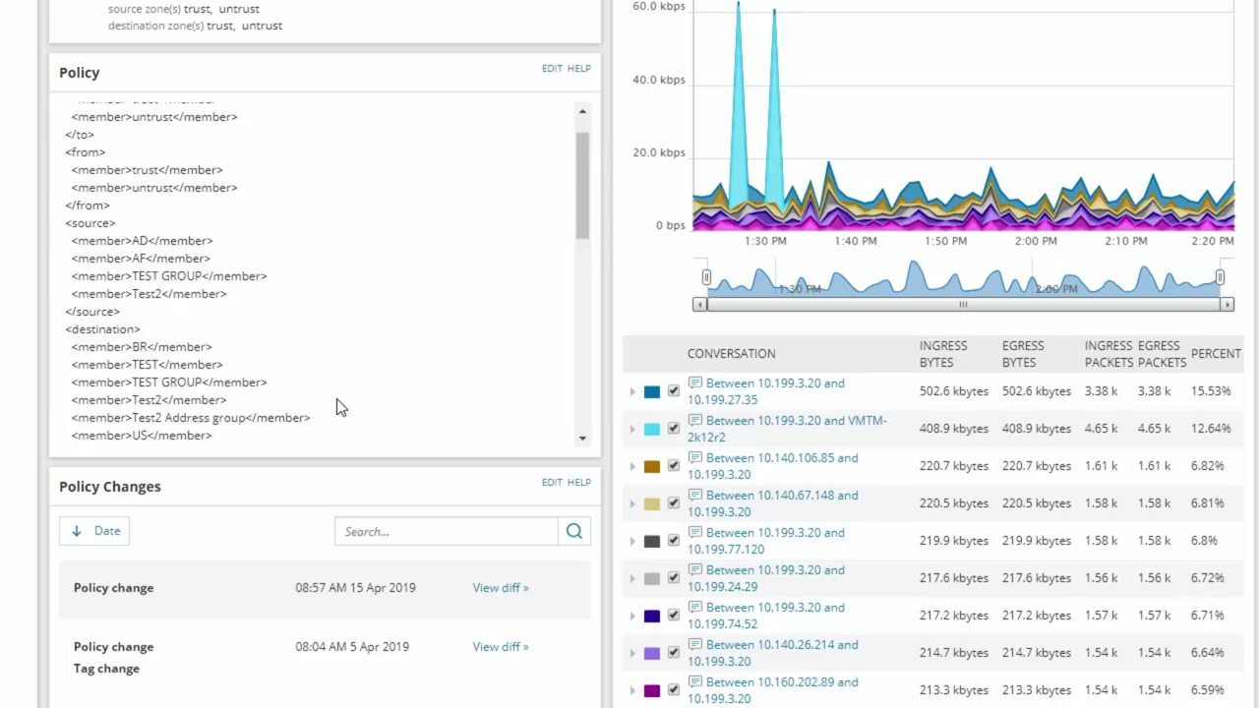
Step: View the diff for the 15 Apr 2019 policy change and examine the differences between the two device configs
{"action": "left_click", "coordinate": [503, 590]}
{"action": "scroll", "coordinate": [315, 304], "scroll_direction": "down", "scroll_amount": 3}
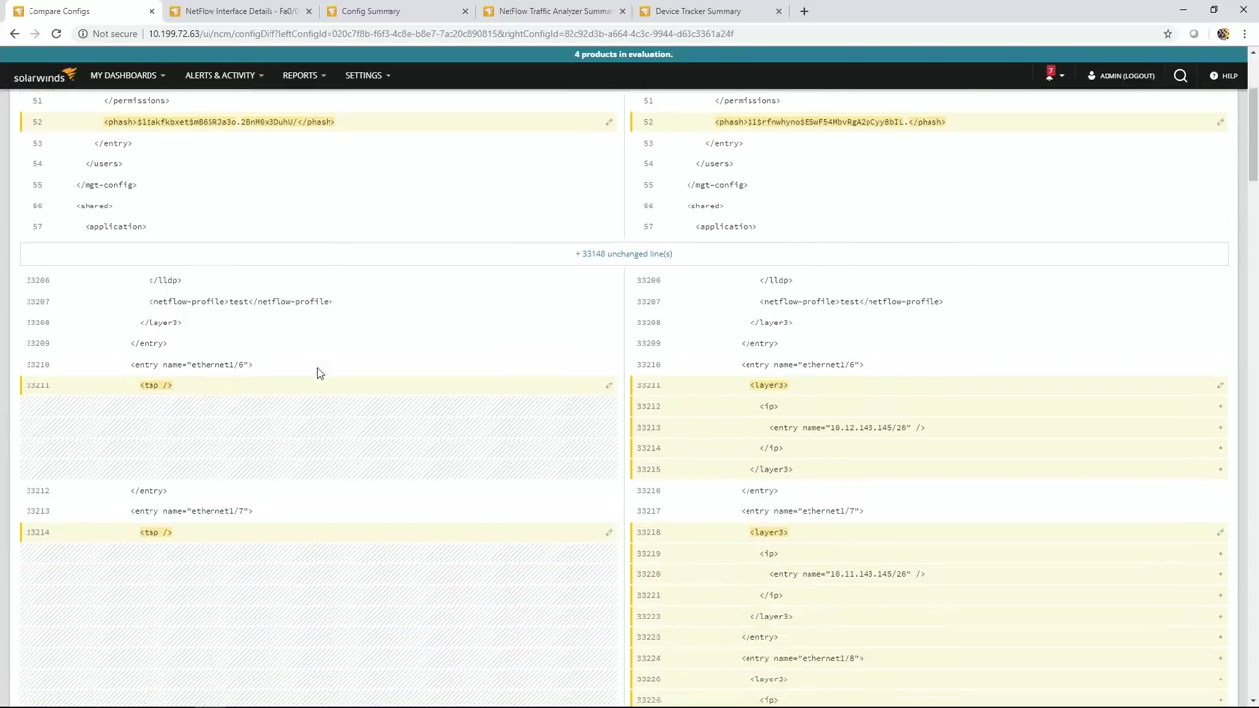
{"action": "scroll", "coordinate": [317, 371], "scroll_direction": "up", "scroll_amount": 3}
{"action": "scroll", "coordinate": [312, 295], "scroll_direction": "down", "scroll_amount": 2}
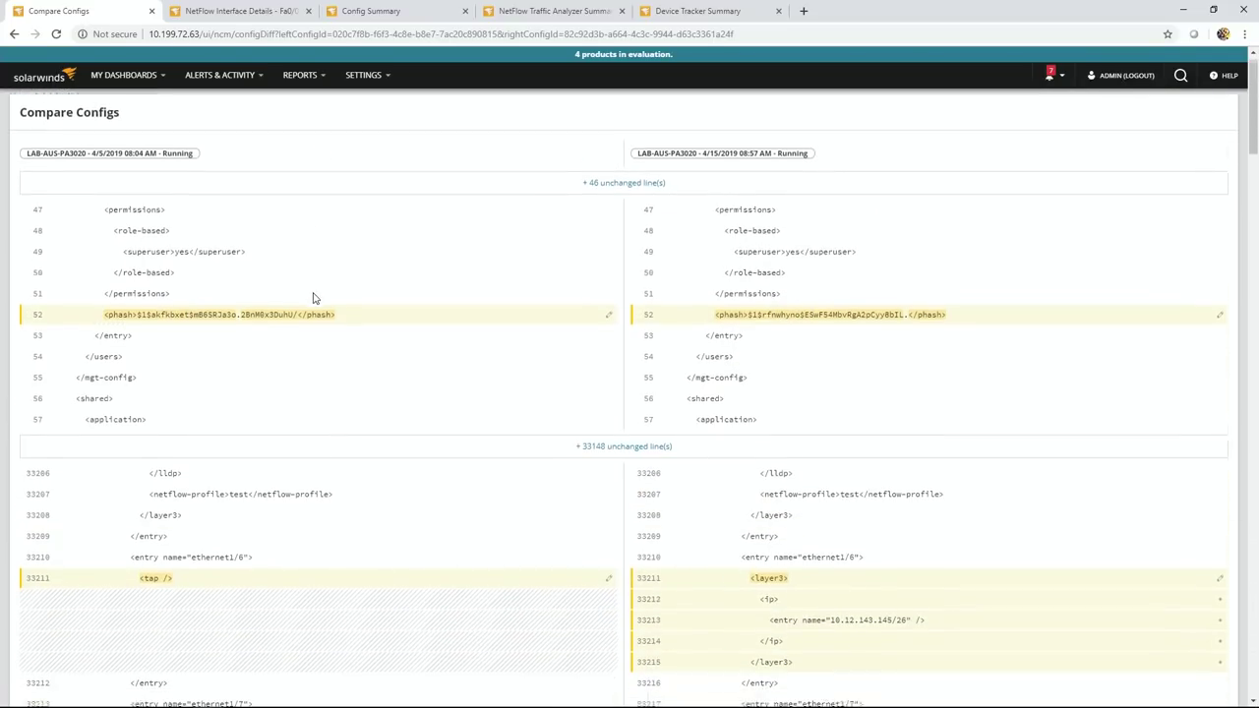
{"action": "scroll", "coordinate": [320, 344], "scroll_direction": "down", "scroll_amount": 2}
{"action": "scroll", "coordinate": [328, 402], "scroll_direction": "up", "scroll_amount": 3}
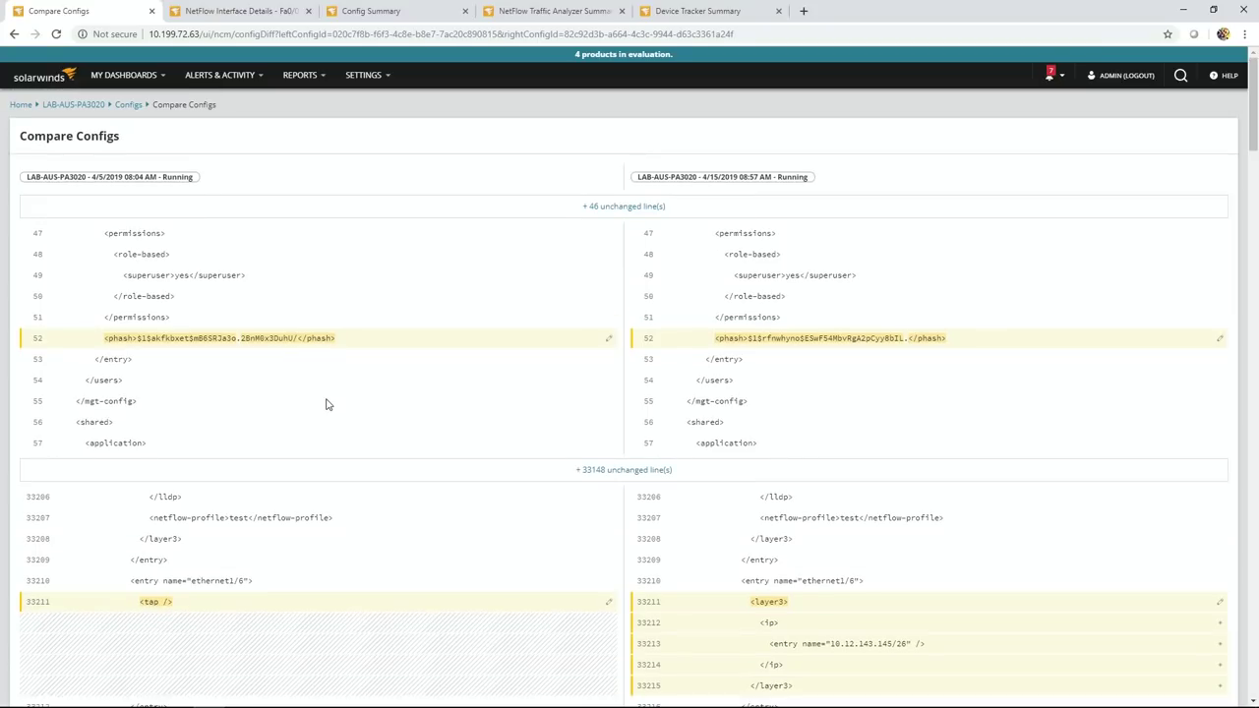
Step: Return to the Company policy details and switch to the NetFlow Traffic Analyzer Summary page
{"action": "left_click", "coordinate": [14, 35]}
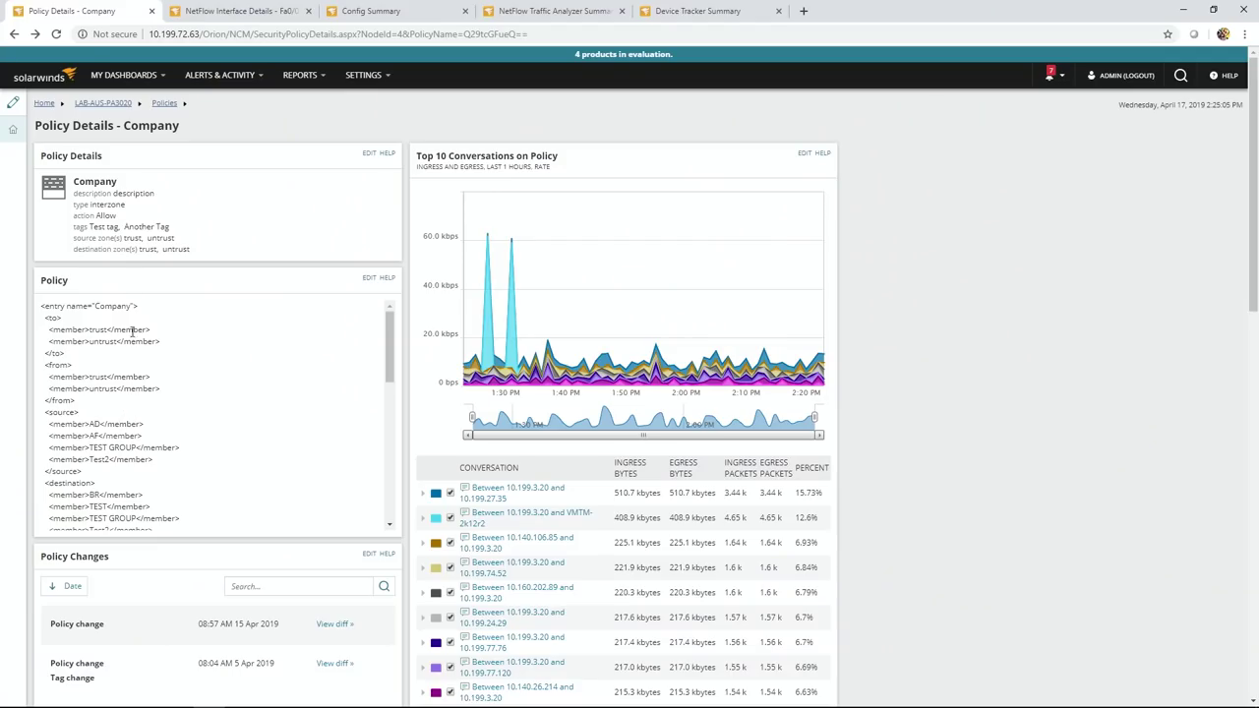
{"action": "left_click", "coordinate": [548, 14]}
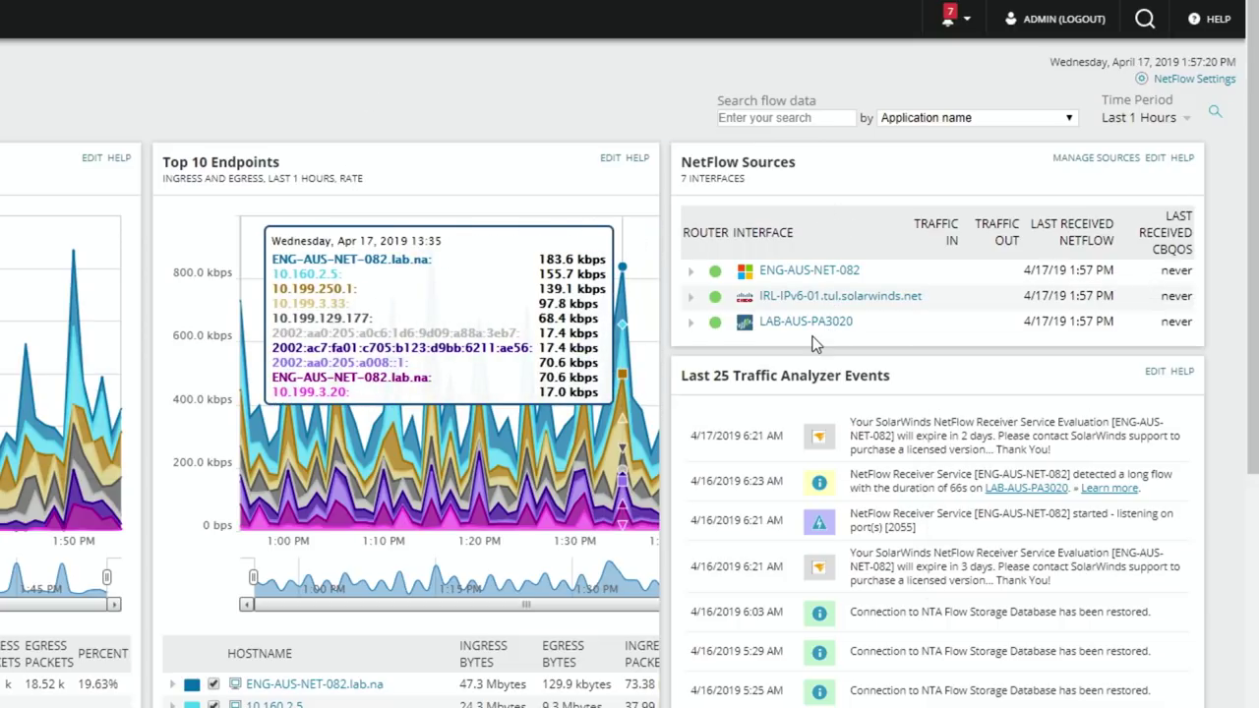
Step: Expand ENG-AUS-NET-082 in the NetFlow sources, and review the application, domain and CBQoS charts in the NetFlow Interface Details for NEWY-2811-WAN
{"action": "left_click", "coordinate": [689, 271]}
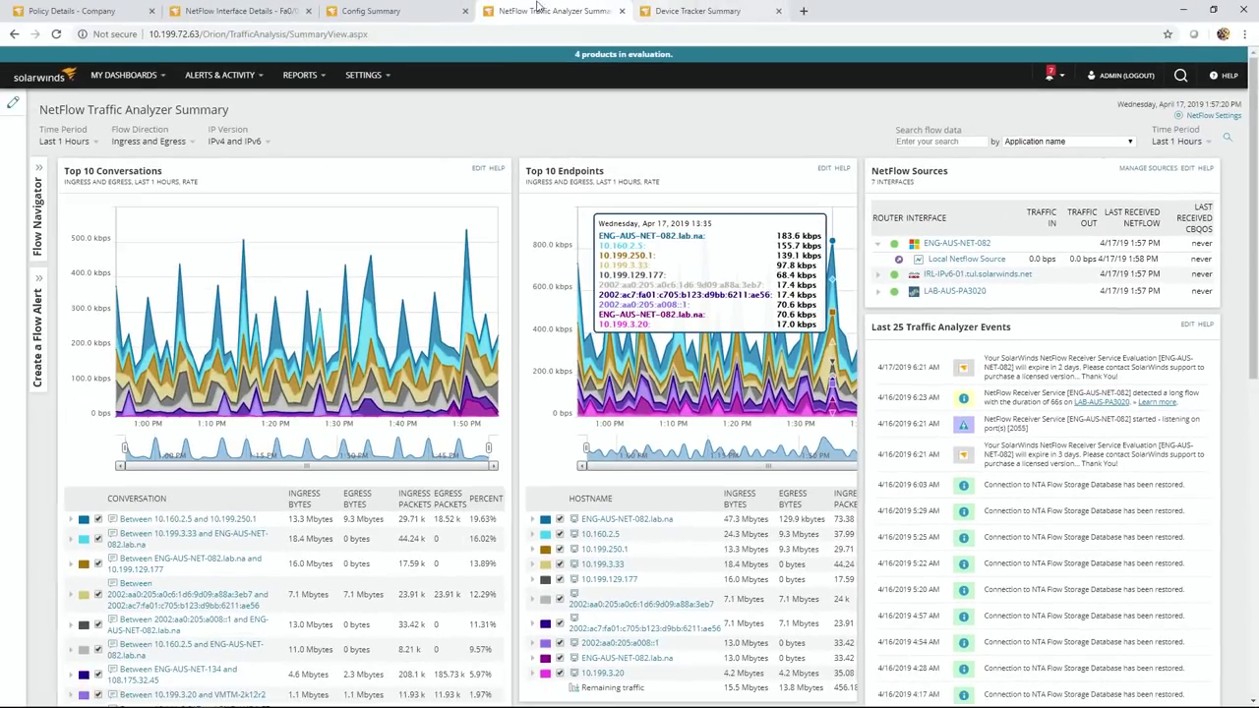
{"action": "left_click", "coordinate": [371, 13]}
{"action": "left_click", "coordinate": [225, 16]}
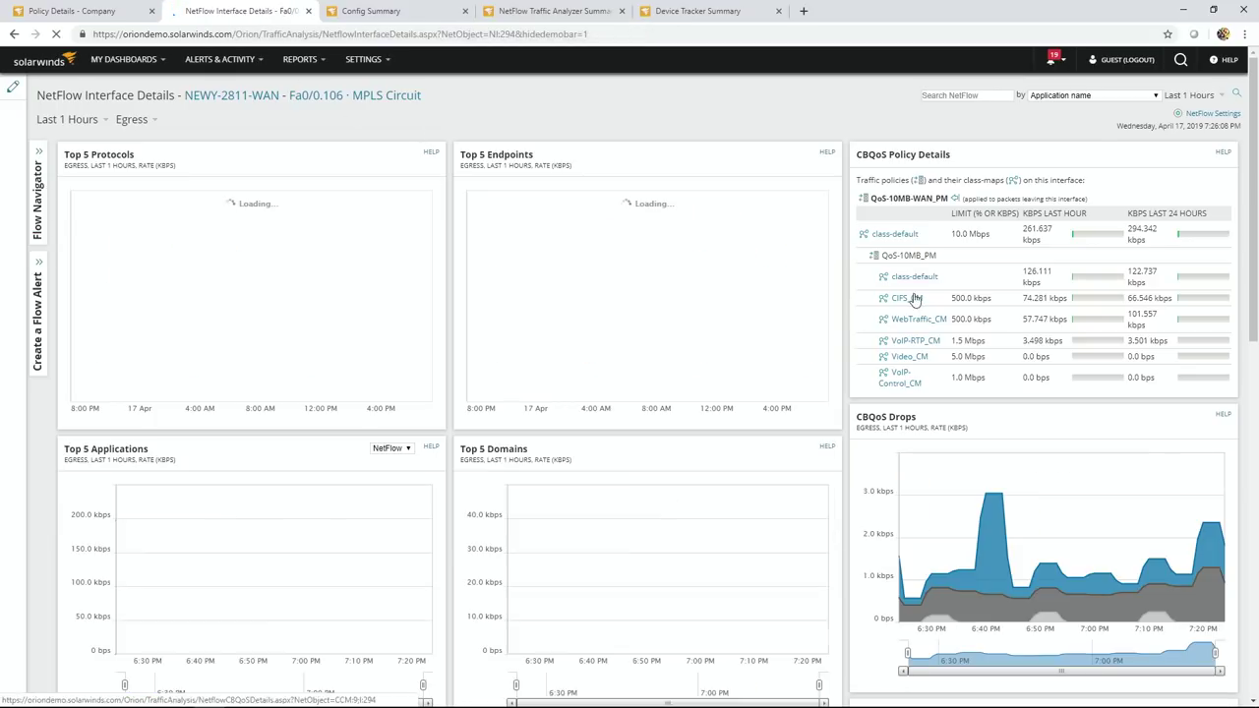
{"action": "scroll", "coordinate": [588, 567], "scroll_direction": "down", "scroll_amount": 3}
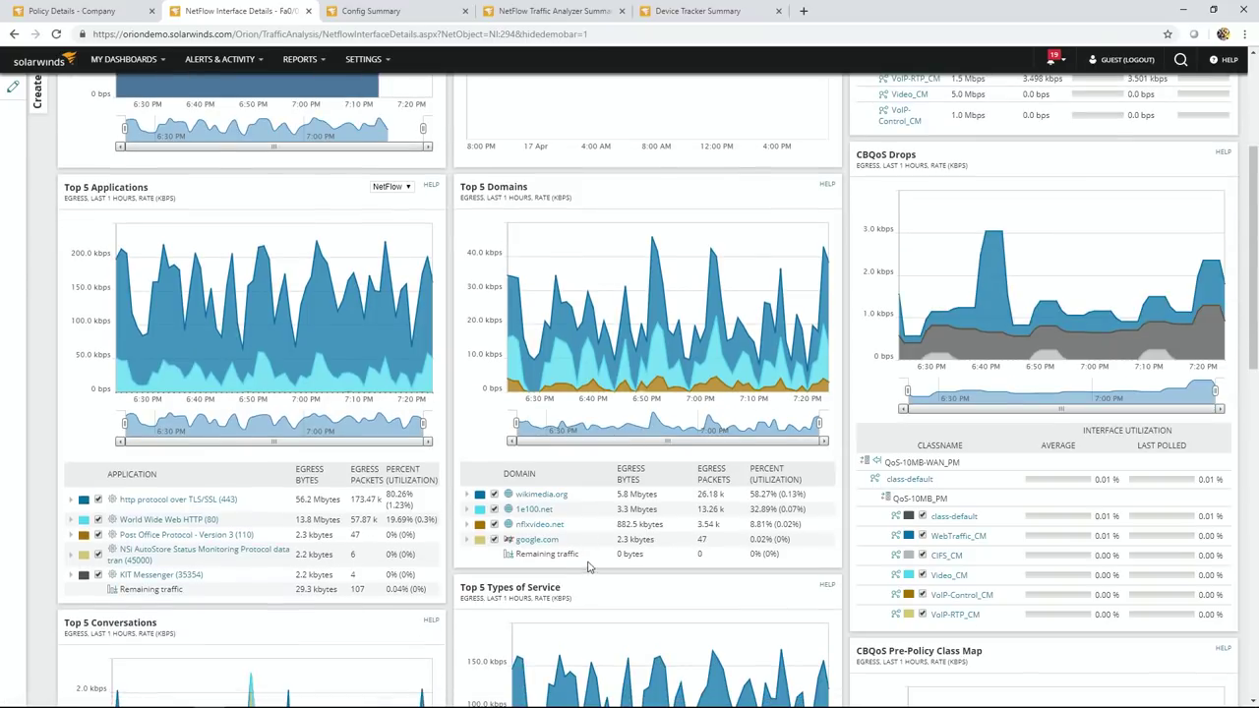
{"action": "scroll", "coordinate": [951, 496], "scroll_direction": "down", "scroll_amount": 2}
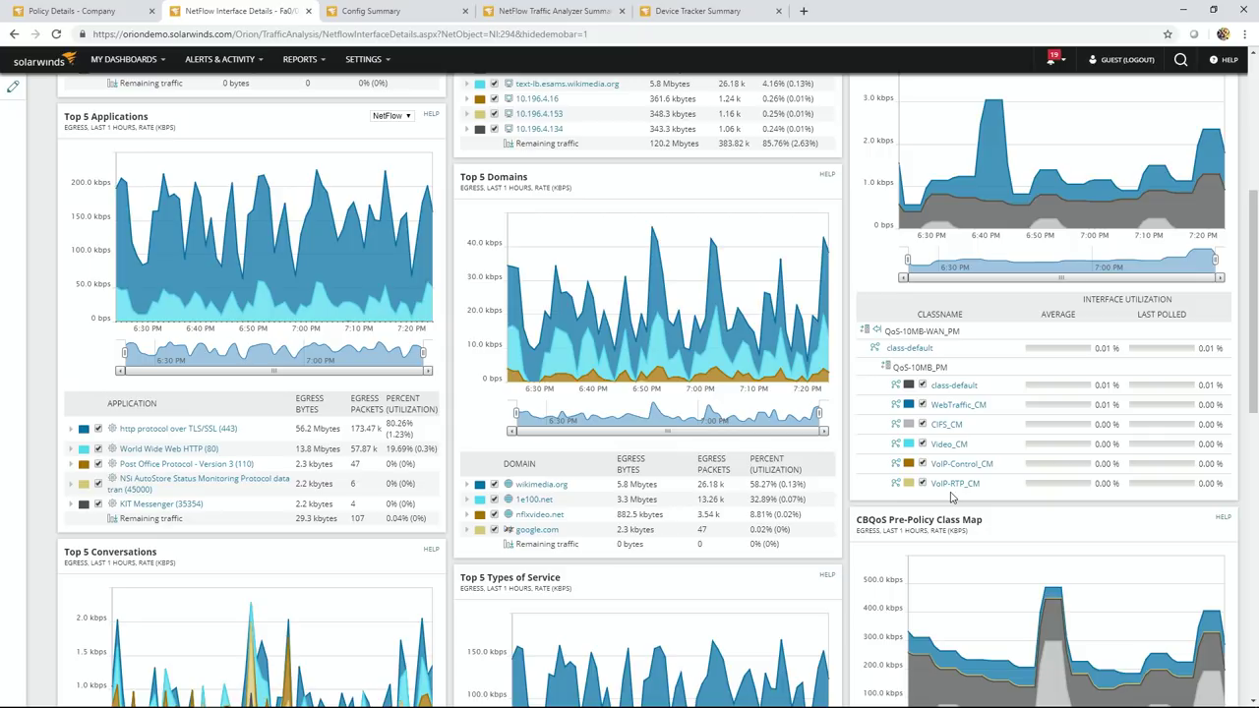
Step: Return to the LAB-AUS-PA3020 node, open its map and look through the list of its related entities
{"action": "left_click", "coordinate": [98, 14]}
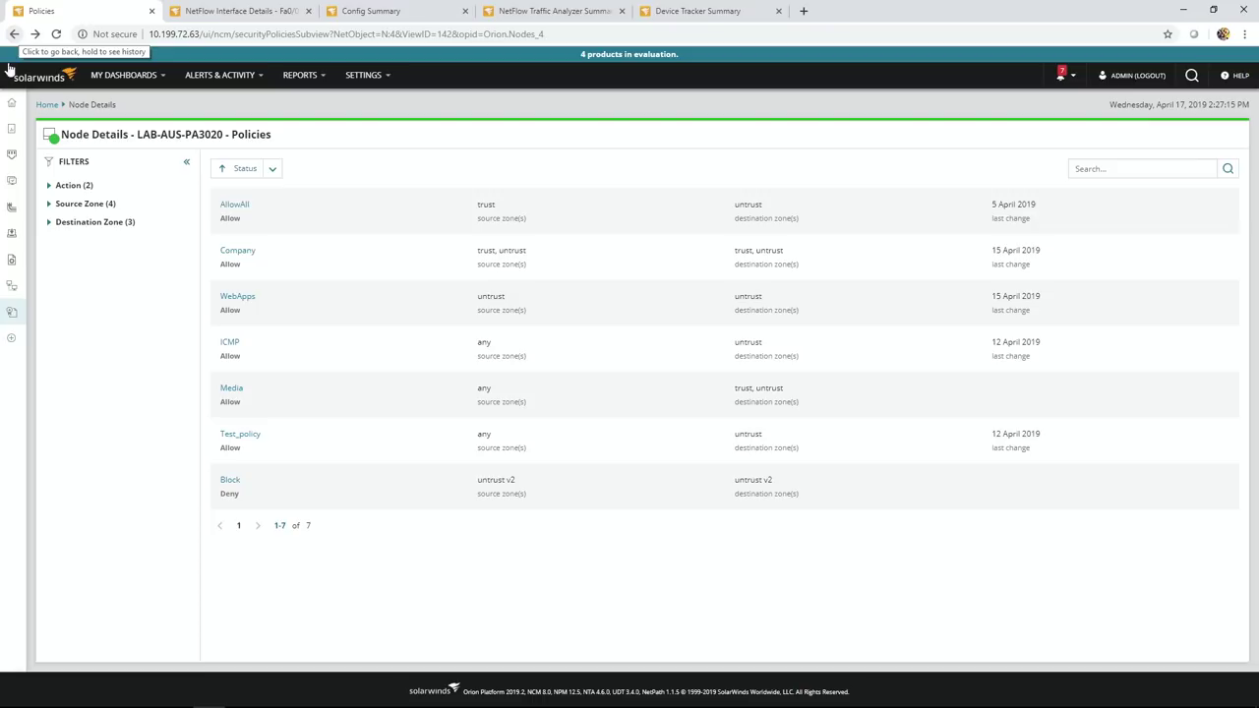
{"action": "mouse_move", "coordinate": [12, 311]}
{"action": "left_click", "coordinate": [36, 292]}
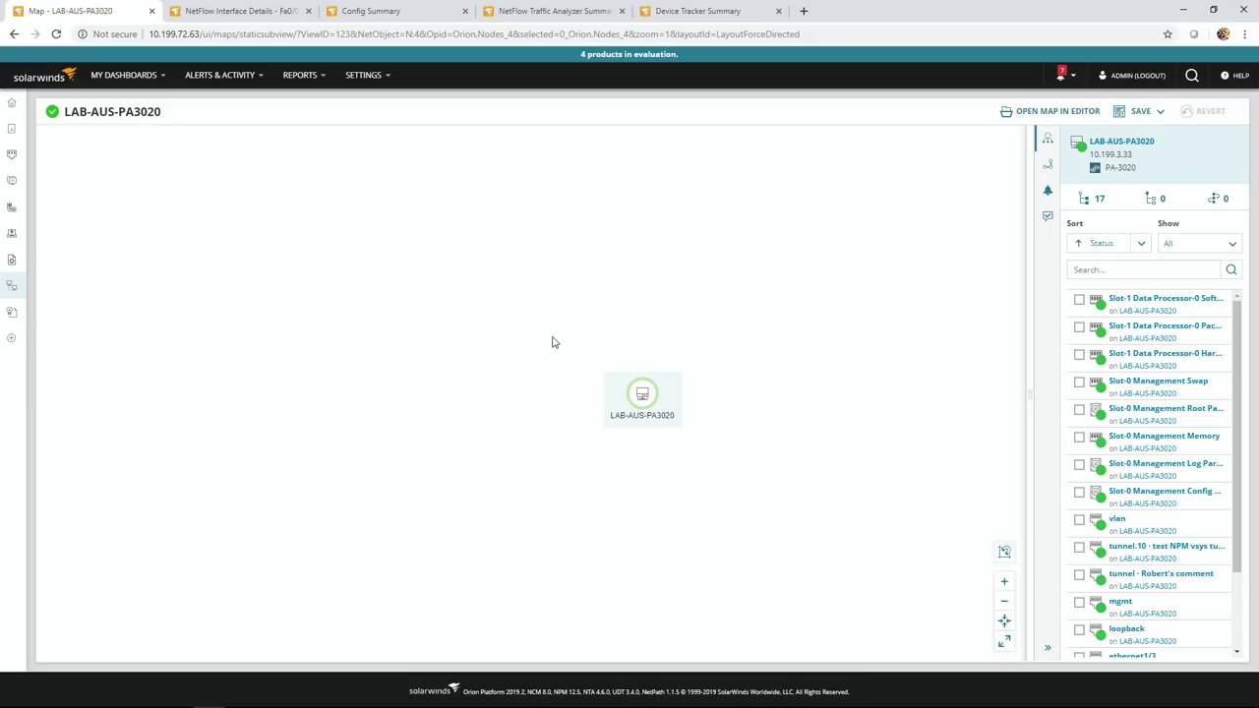
{"action": "left_click_drag", "start_coordinate": [1238, 351], "coordinate": [1243, 468]}
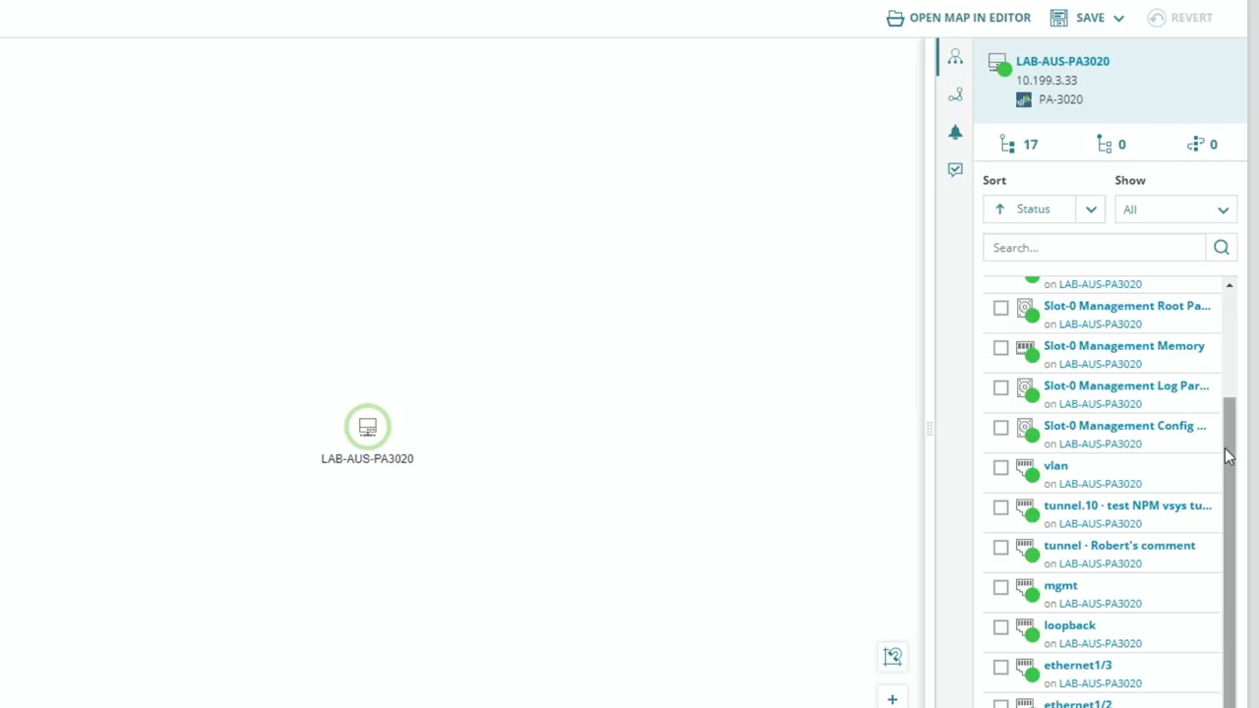
{"action": "scroll", "coordinate": [1224, 456], "scroll_direction": "up", "scroll_amount": 2}
{"action": "scroll", "coordinate": [1200, 276], "scroll_direction": "up", "scroll_amount": 1}
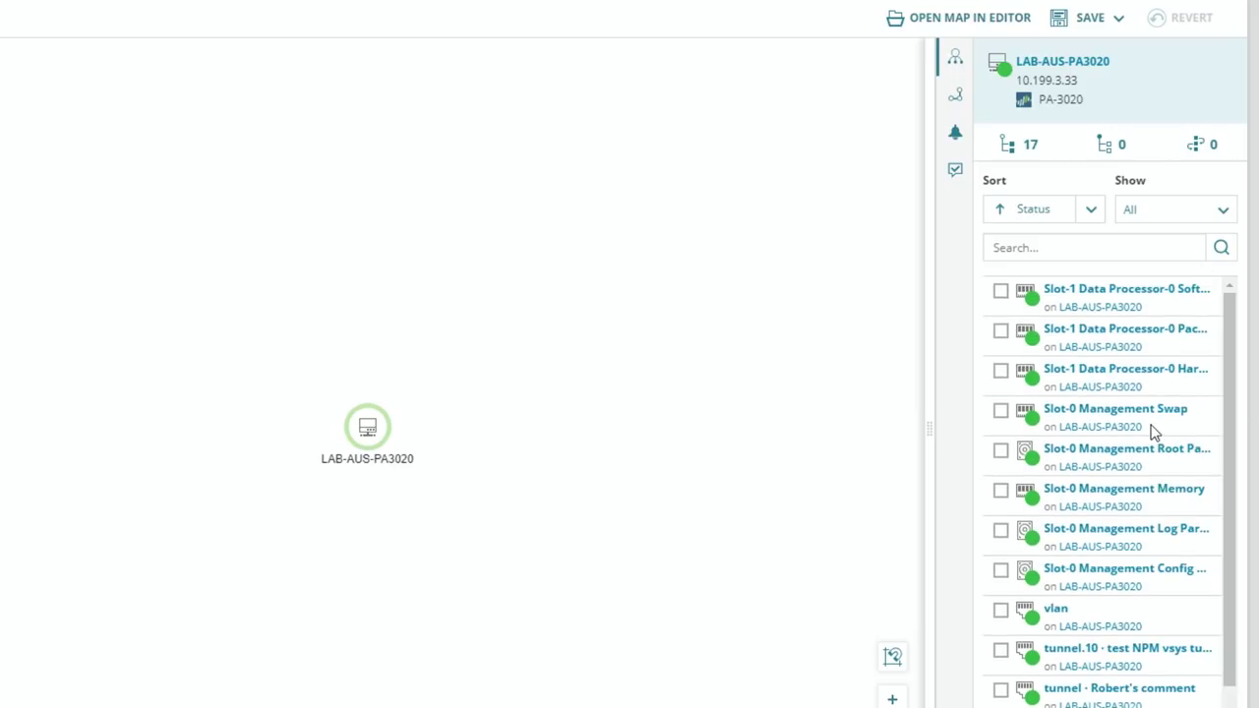